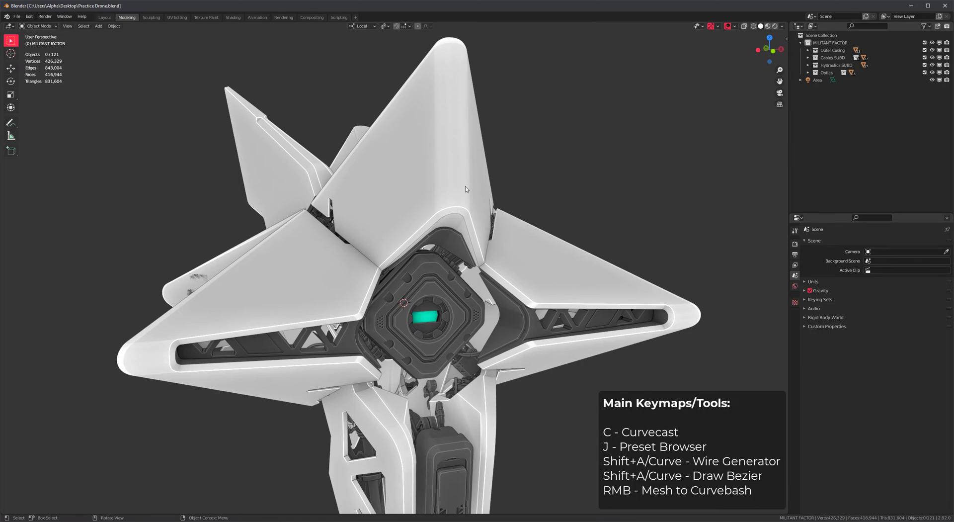
Cast two curved cables with Curvecast between the drone's upper central casing and the casing wing on its left side in view.
middle_drag(462, 340, 406, 294)
middle_drag(534, 306, 402, 292)
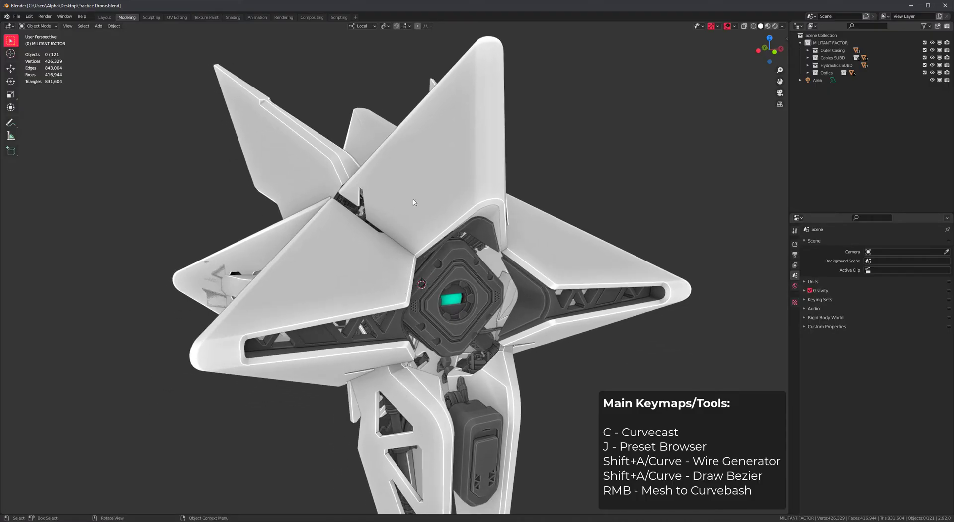
key(c)
click(346, 256)
mouse_move(381, 293)
middle_down()
mouse_move(353, 283)
mouse_move(352, 257)
mouse_move(374, 296)
middle_up()
key(c)
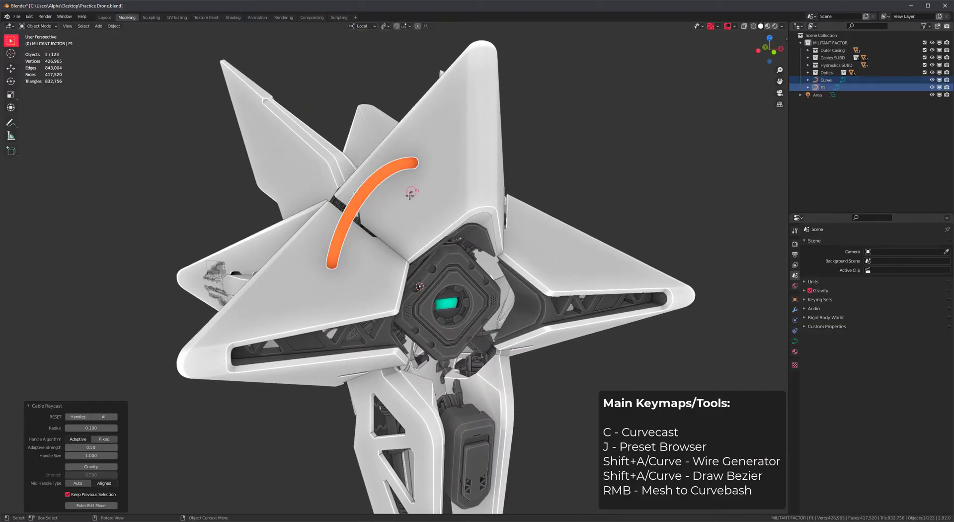
click(362, 282)
Cast three more curved cables between the upper central casing and the opposite casing wing.
middle_drag(454, 244, 389, 238)
key(c)
click(426, 281)
key(c)
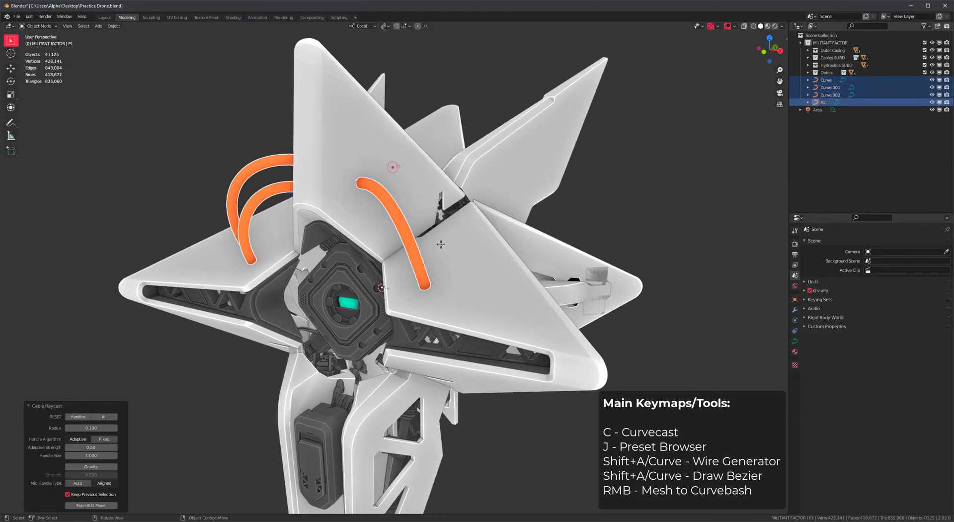
click(453, 259)
middle_drag(453, 255, 501, 257)
key(c)
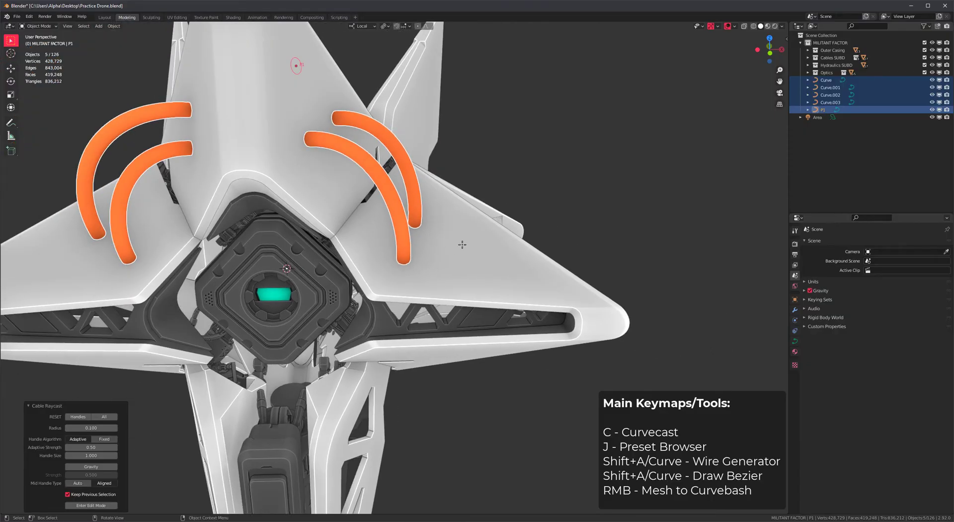
click(449, 248)
Open the Curve Basher preset browser for the five cables and switch them to the Dual Cable profile.
scroll(448, 246, down, 2)
middle_drag(438, 226, 459, 211)
scroll(436, 204, up, 2)
middle_drag(385, 216, 470, 250)
shift+middle_drag(469, 250, 489, 229)
key(j)
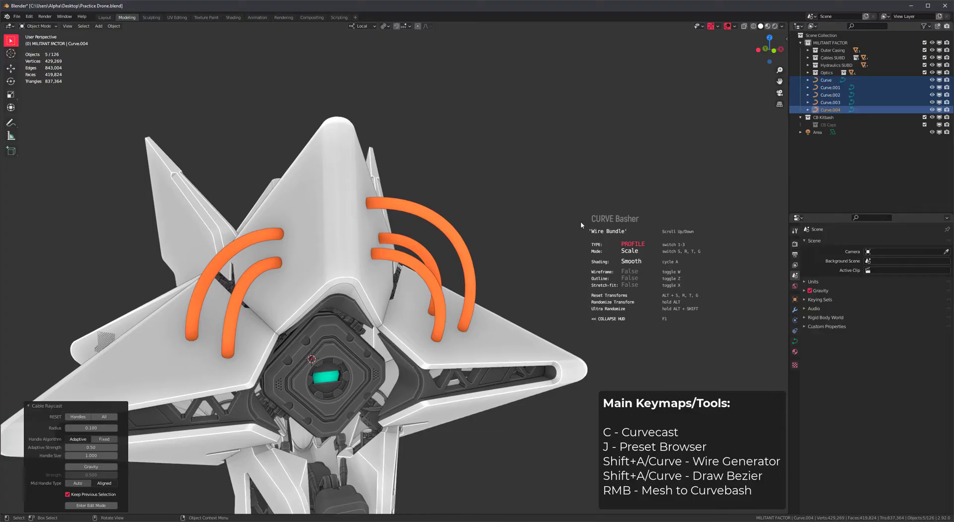
scroll(591, 229, down, 4)
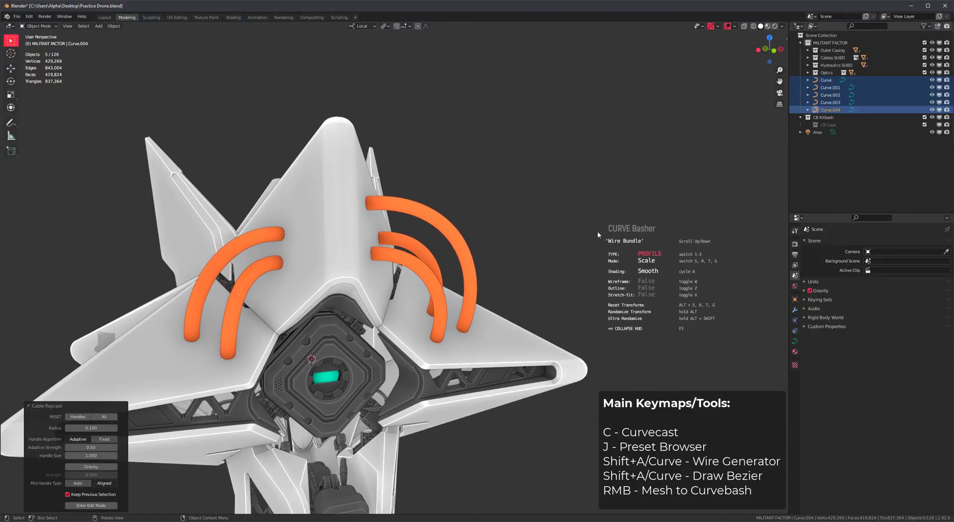
scroll(597, 230, down, 4)
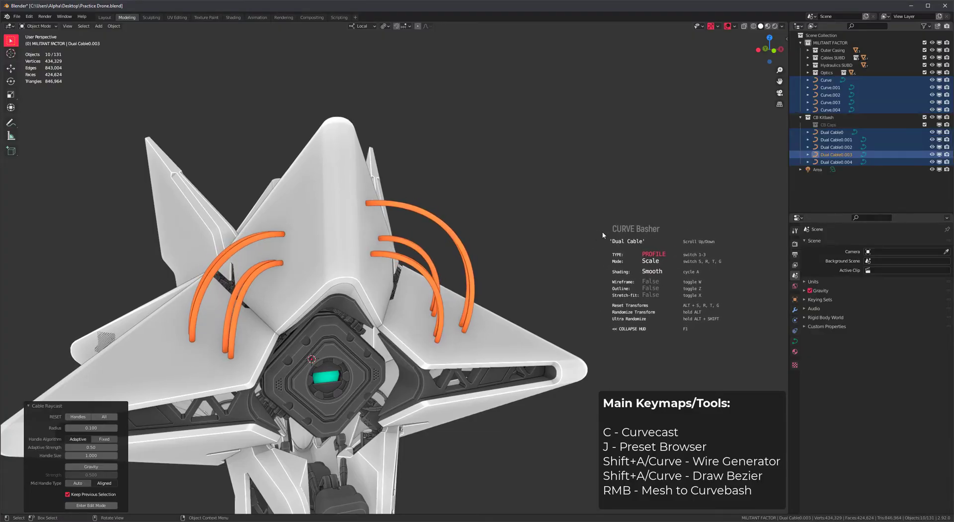
click(633, 234)
middle_drag(633, 234, 481, 266)
Preview array and kitbash presets such as Chain, Thin Dual Flow, Thick Hose and Flat Muscle on the five cables.
scroll(495, 280, down, 4)
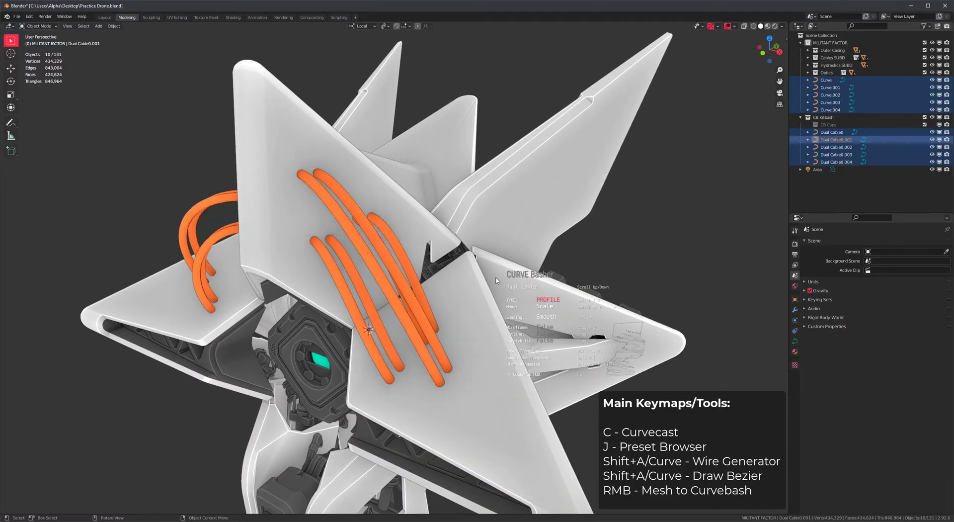
scroll(496, 281, down, 2)
scroll(495, 280, down, 1)
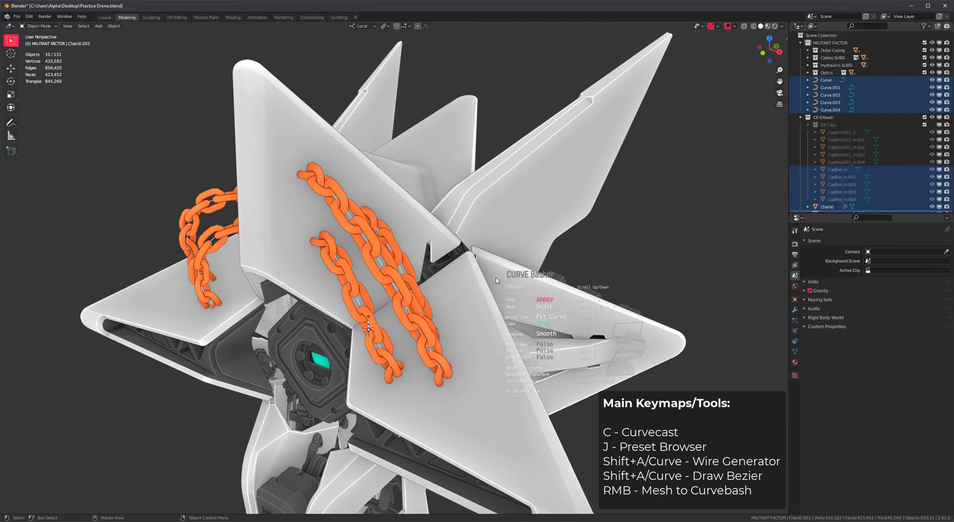
scroll(496, 280, down, 4)
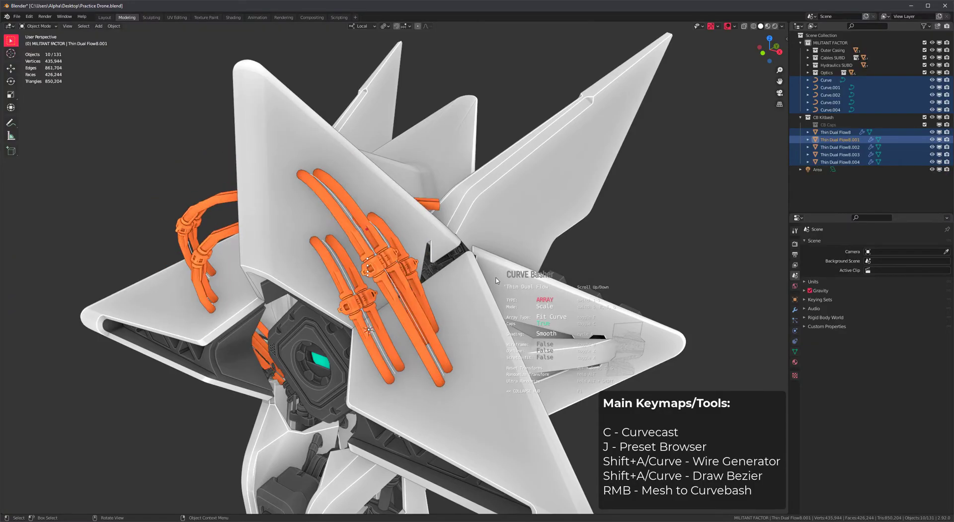
scroll(496, 280, down, 1)
scroll(496, 281, down, 4)
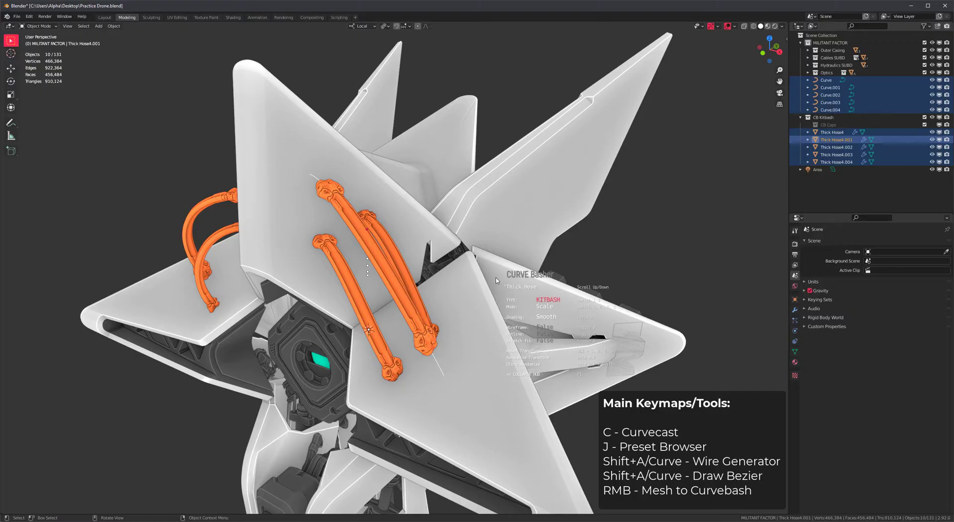
scroll(496, 280, down, 3)
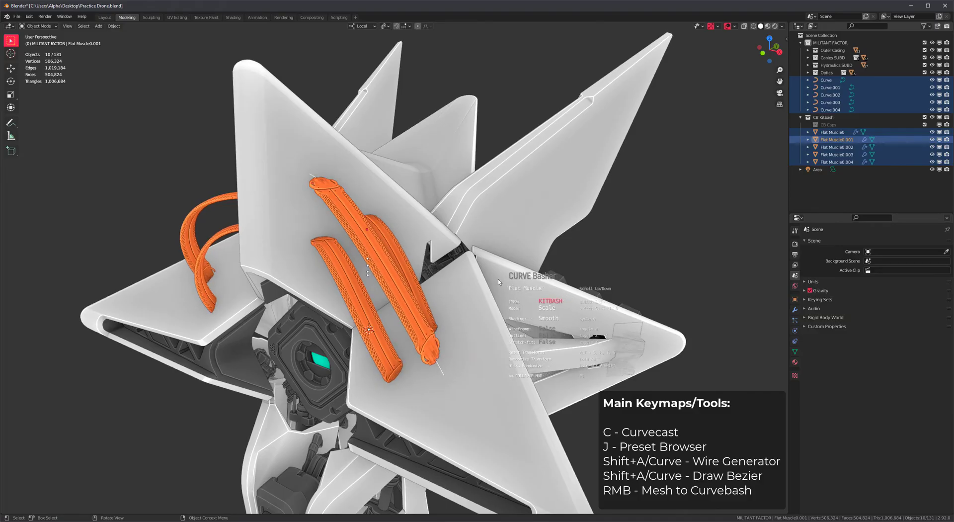
Cycle back through the presets and apply the Tri Cable array preset to all five cables.
scroll(499, 281, up, 7)
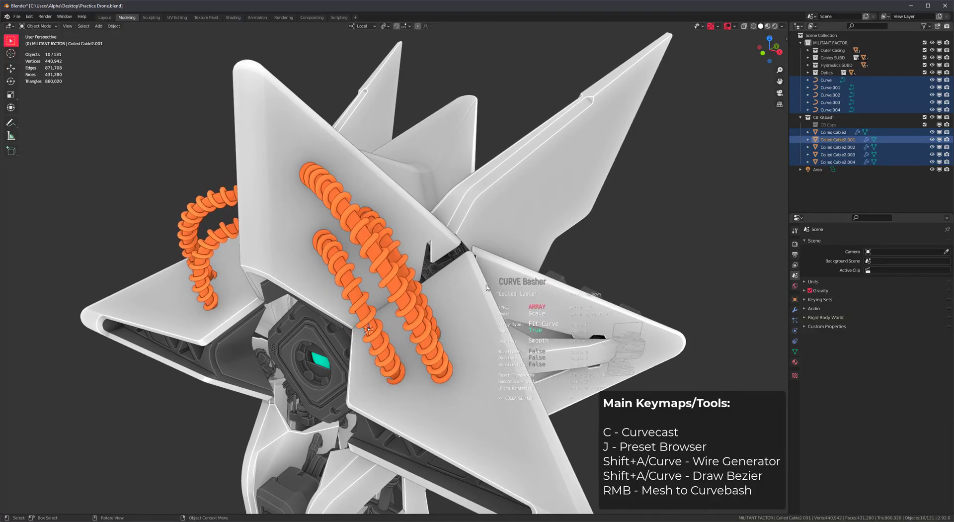
scroll(485, 288, up, 4)
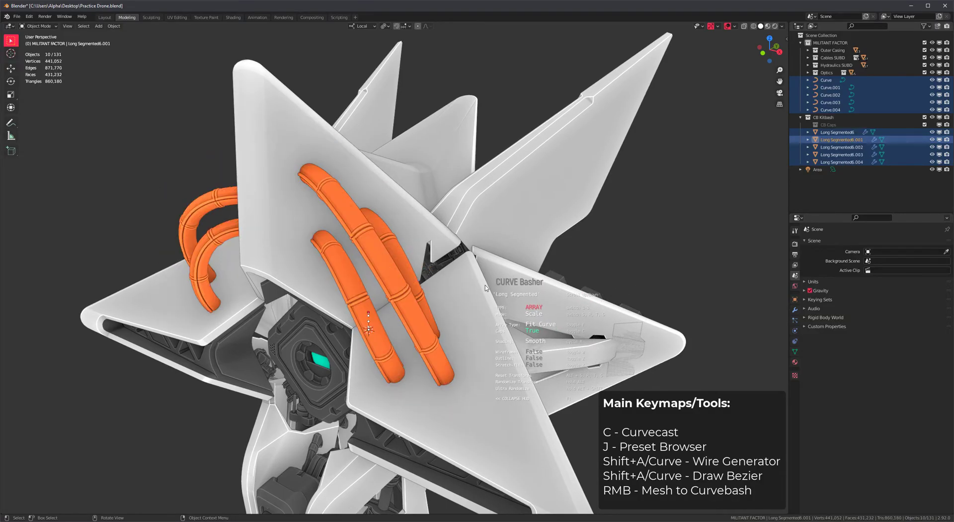
scroll(485, 288, up, 1)
scroll(485, 287, up, 2)
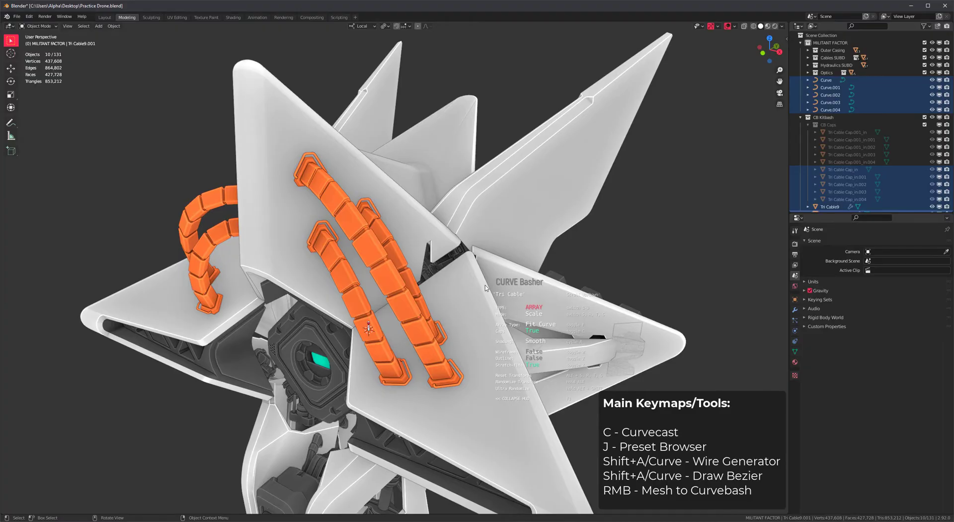
scroll(485, 288, down, 5)
middle_drag(504, 296, 546, 312)
scroll(476, 263, up, 7)
mouse_move(479, 260)
middle_down()
mouse_move(504, 226)
mouse_move(555, 196)
mouse_move(486, 263)
middle_up()
click(558, 189)
Edit the curve of the outermost cable on the three-cable side and move its middle control point up and outward.
key(shift+z)
click(454, 228)
mouse_move(454, 229)
middle_down()
mouse_move(503, 266)
mouse_move(464, 262)
middle_up()
key(shift+z)
key(Tab)
key(g)
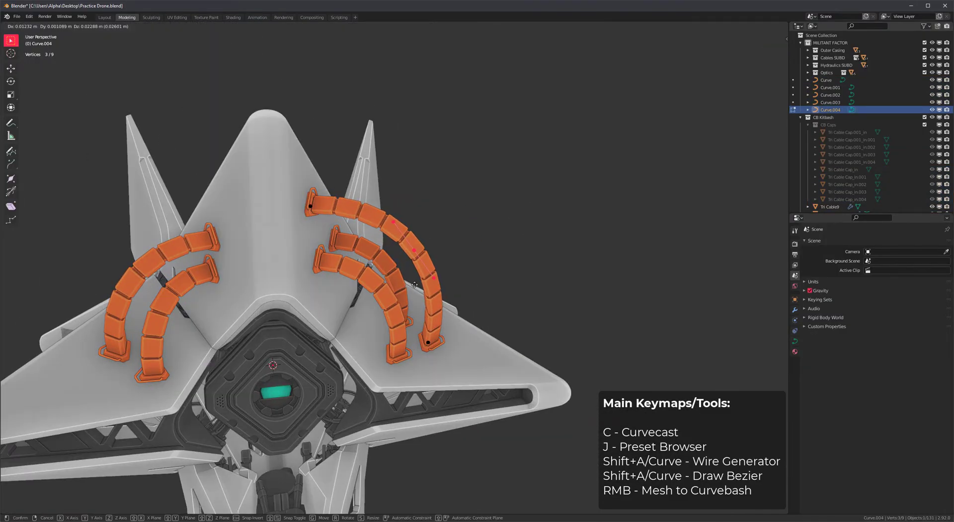
click(515, 252)
Enlarge the middle control point's handles and pull the point further outward, ending with a handle scale of about 1.11.
middle_drag(515, 252, 522, 242)
key(s)
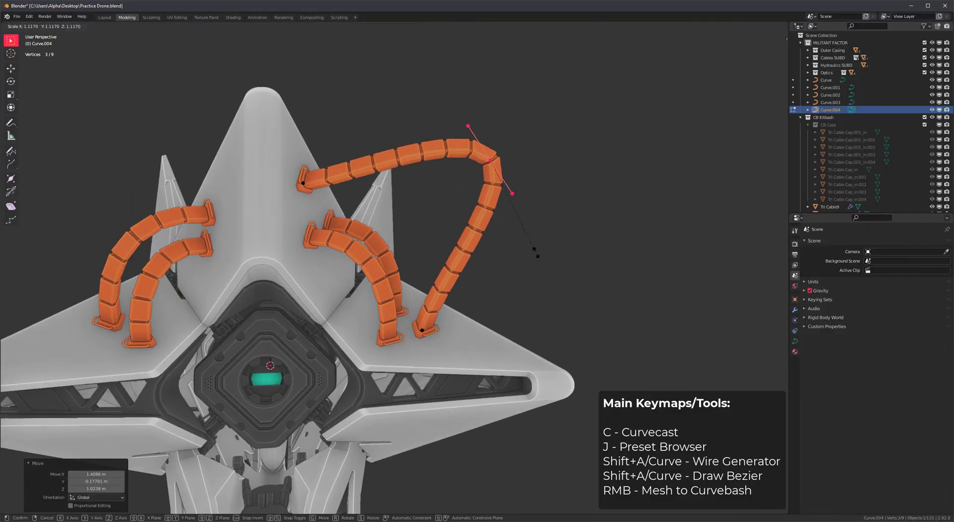
click(555, 303)
key(g)
click(569, 241)
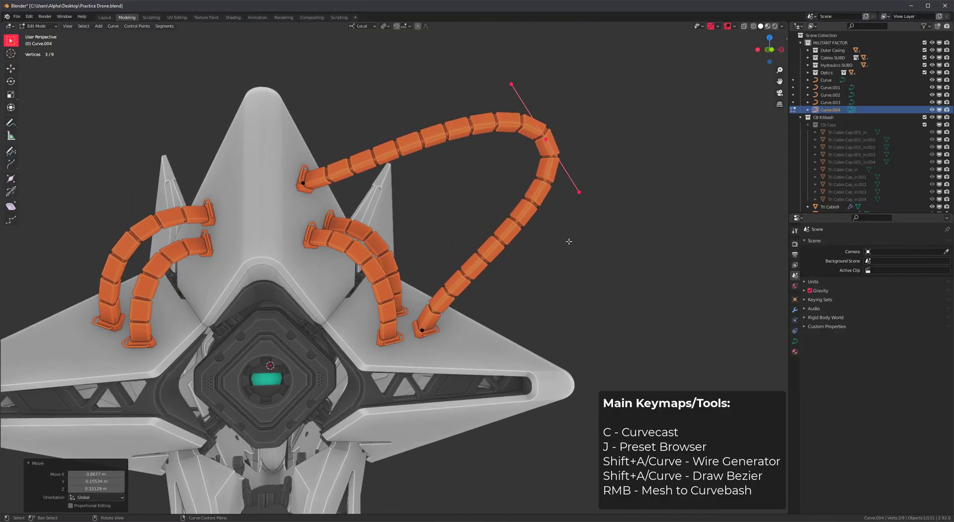
key(s)
click(584, 249)
shift+middle_drag(457, 219, 569, 223)
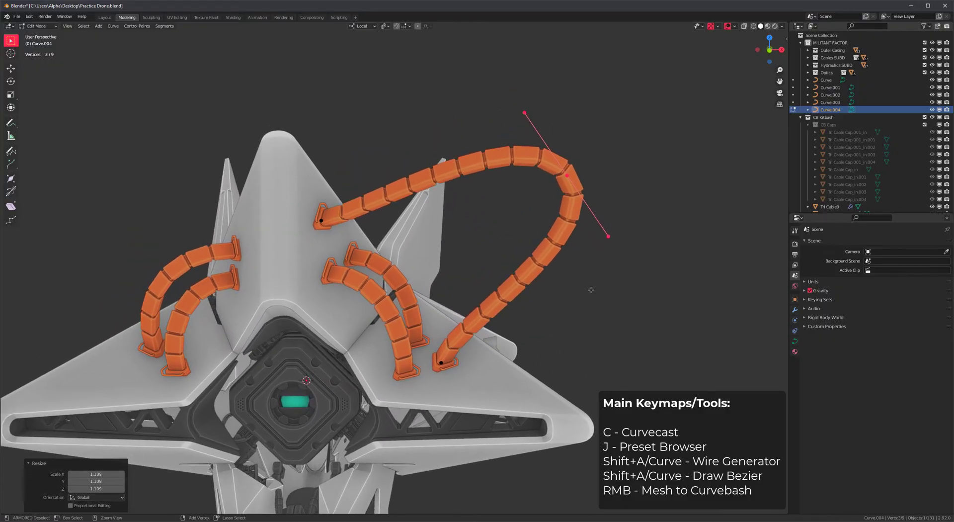
Undo the moves and scalings of the middle control point and return to Object Mode.
key(ctrl+z)
key(ctrl+z)
key(ctrl+z)
key(ctrl+z)
key(Tab)
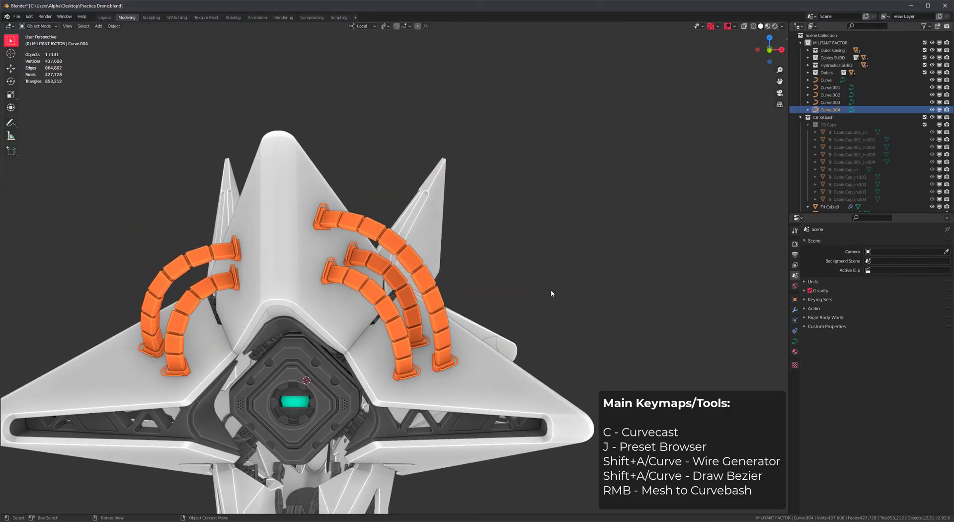
Select the outermost cable and its curve in wireframe display and reopen the Tri Cable preset settings for it.
click(550, 294)
middle_drag(597, 318, 430, 293)
middle_drag(396, 256, 304, 278)
scroll(304, 277, up, 1)
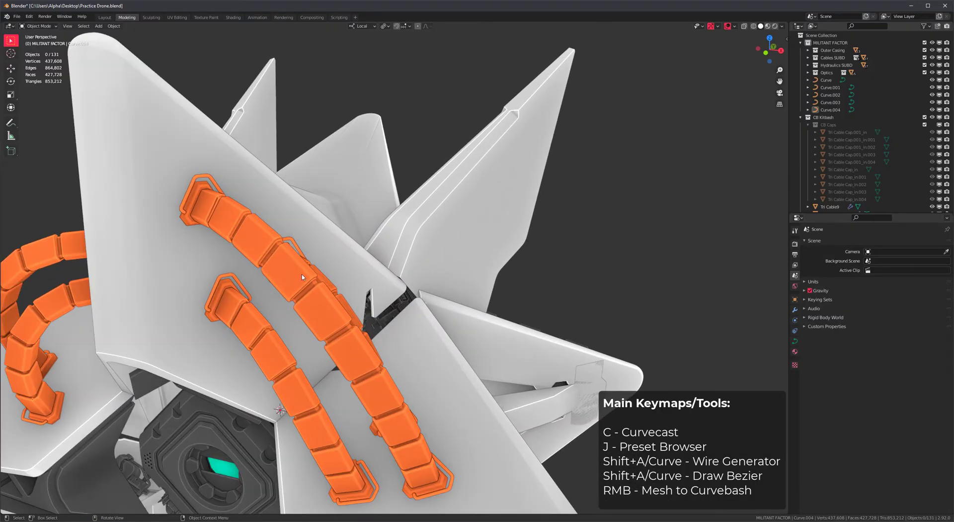
key(shift+z)
click(333, 306)
click(330, 301)
click(331, 302)
key(shift+z)
scroll(439, 320, down, 2)
middle_drag(545, 294, 589, 274)
click(588, 276)
click(480, 265)
key(c)
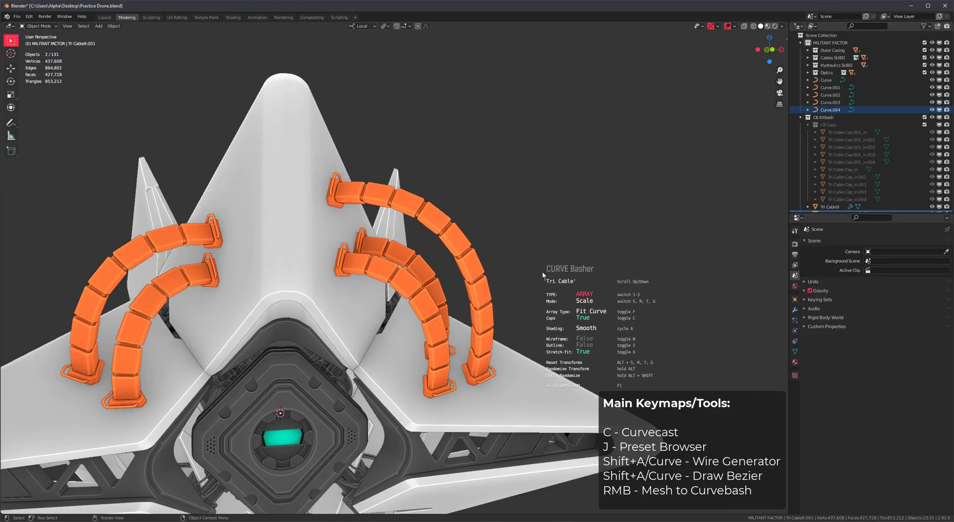
Try to move all control points of the outermost cable's curve outward, undo it and return to Object Mode.
key(Tab)
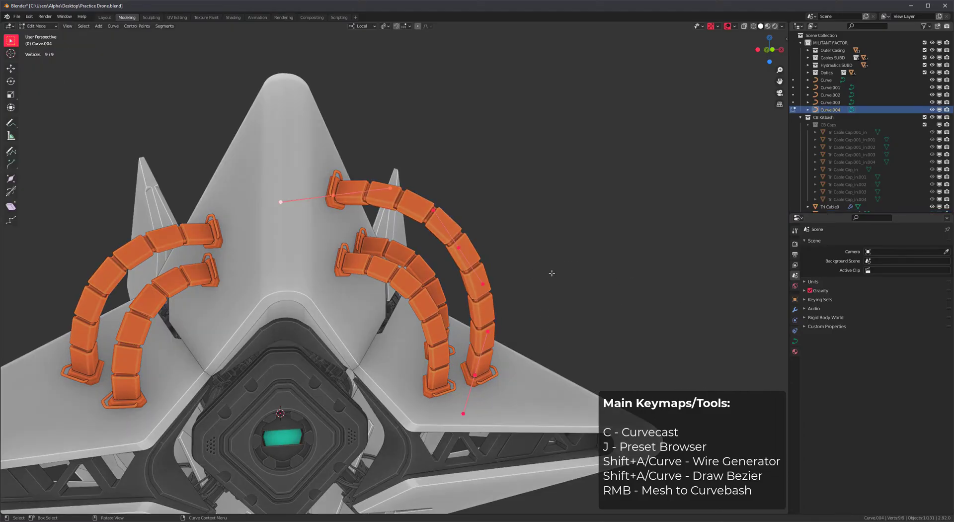
shift+middle_drag(535, 300, 476, 271)
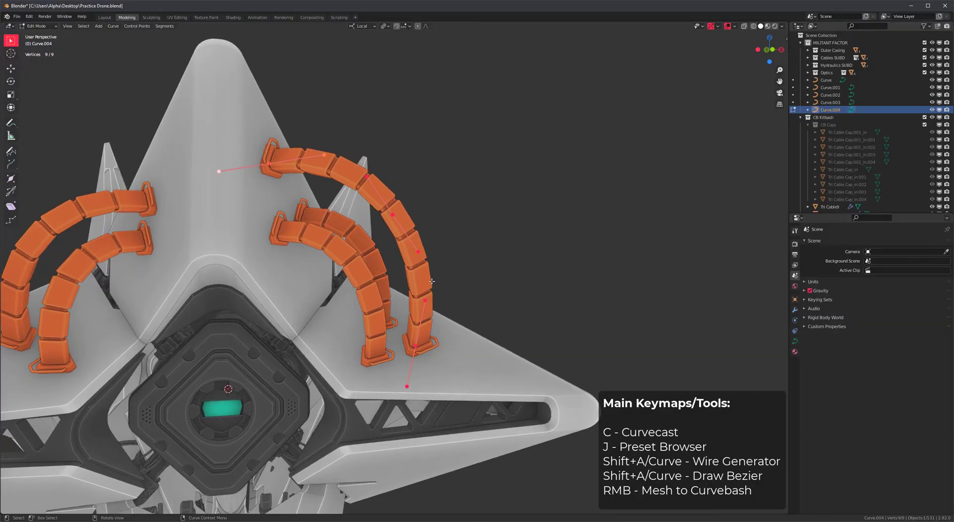
key(g)
click(617, 231)
key(ctrl+z)
key(ctrl+z)
key(Tab)
Place the 3D cursor in empty space beside the drone's lower stem and add a 2 m cube there.
scroll(550, 300, down, 1)
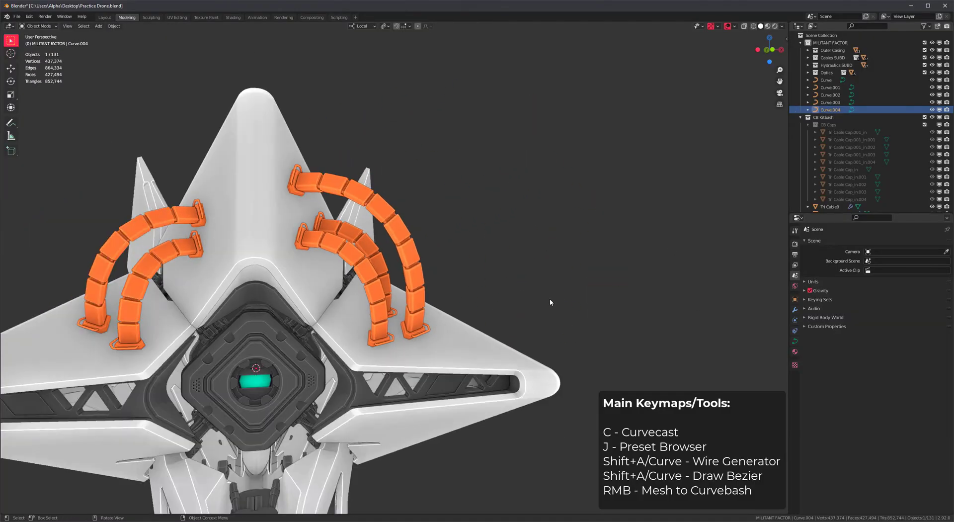
scroll(550, 300, down, 2)
shift+middle_drag(469, 231, 560, 158)
scroll(560, 159, down, 3)
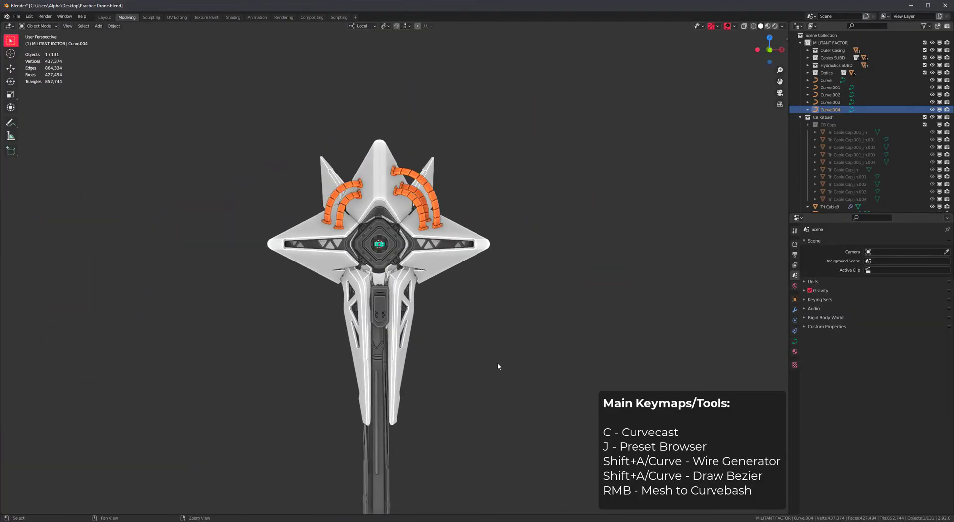
middle_drag(498, 366, 520, 365)
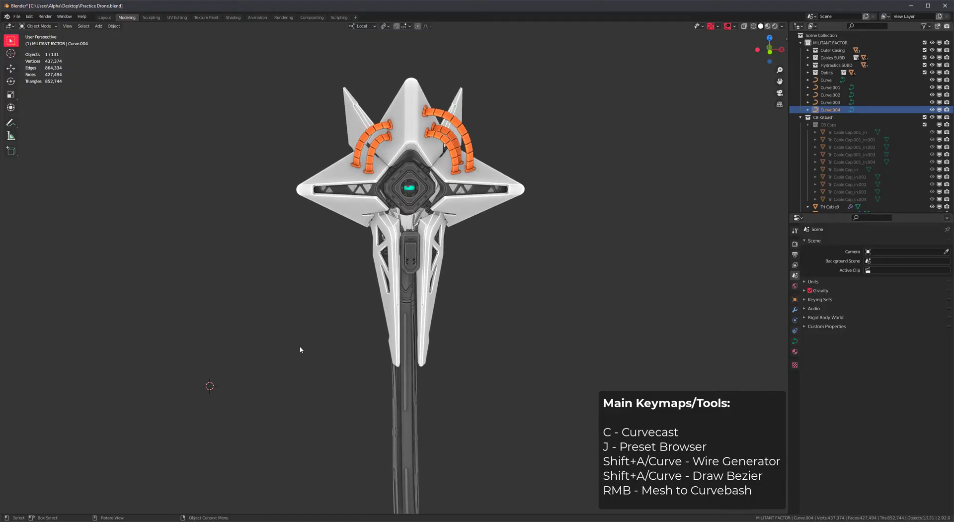
key(shift+a)
mouse_move(245, 345)
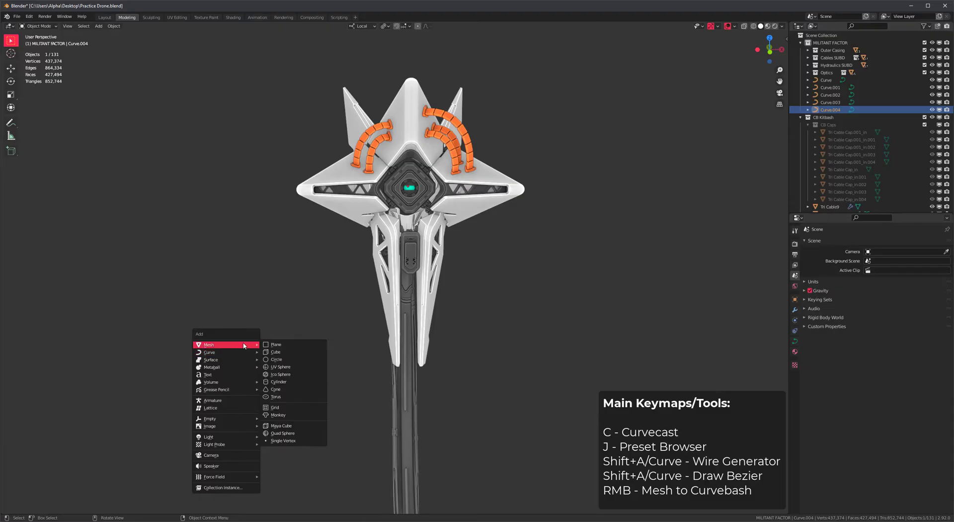
click(288, 352)
shift+middle_drag(330, 389, 330, 351)
Duplicate the cube twice to form a spaced row of three and move the middle cube nearer the first.
key(shift+d)
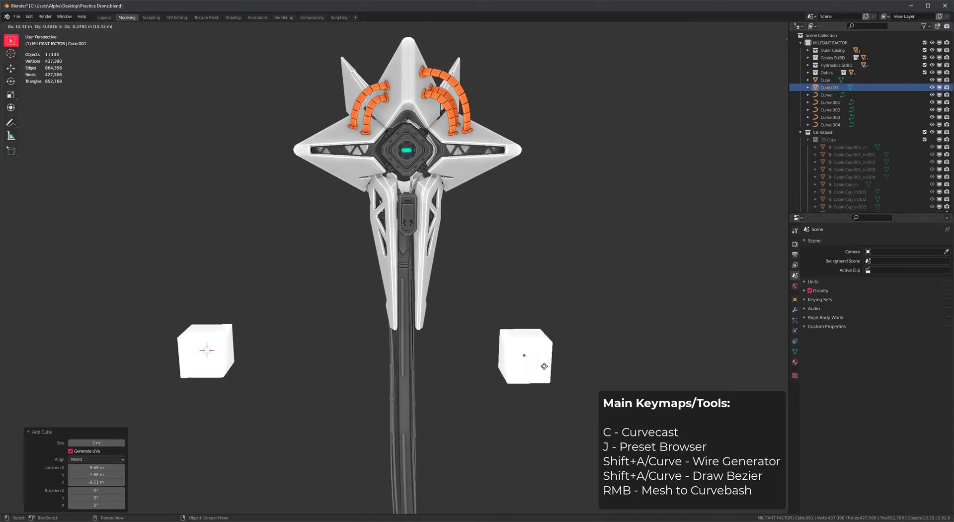
click(604, 368)
scroll(438, 350, down, 4)
middle_drag(438, 350, 404, 365)
key(shift+d)
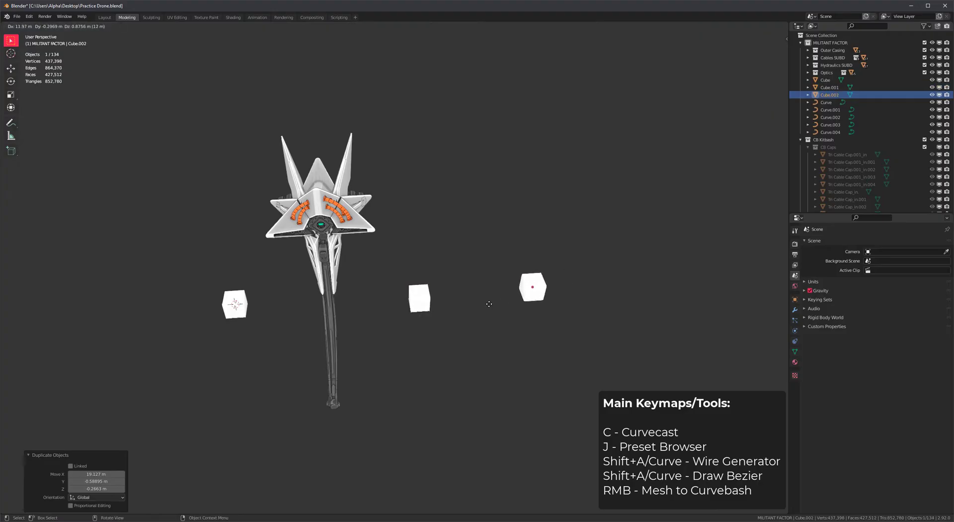
click(424, 303)
key(g)
click(368, 309)
Select all three cubes, briefly using wireframe display, and return the viewport to solid display.
scroll(308, 333, up, 2)
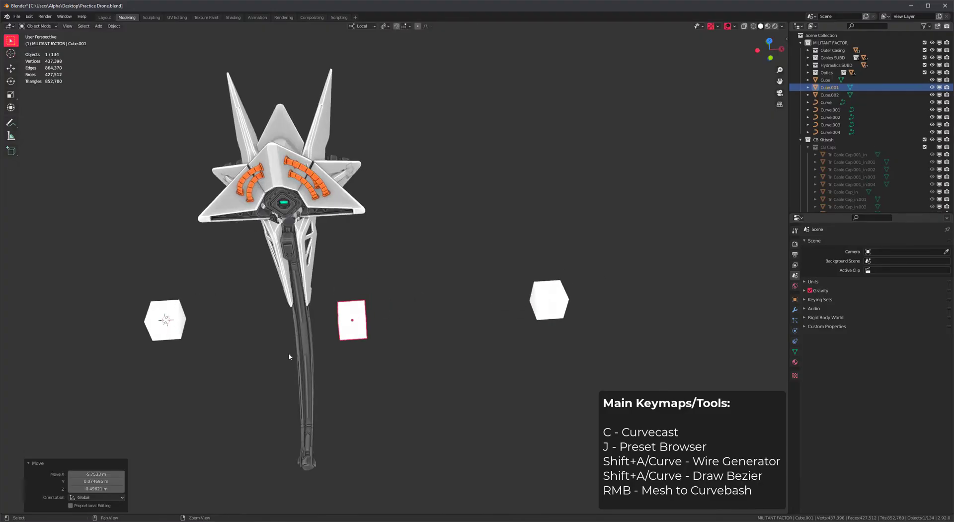
middle_drag(256, 355, 243, 293)
drag(221, 237, 118, 318)
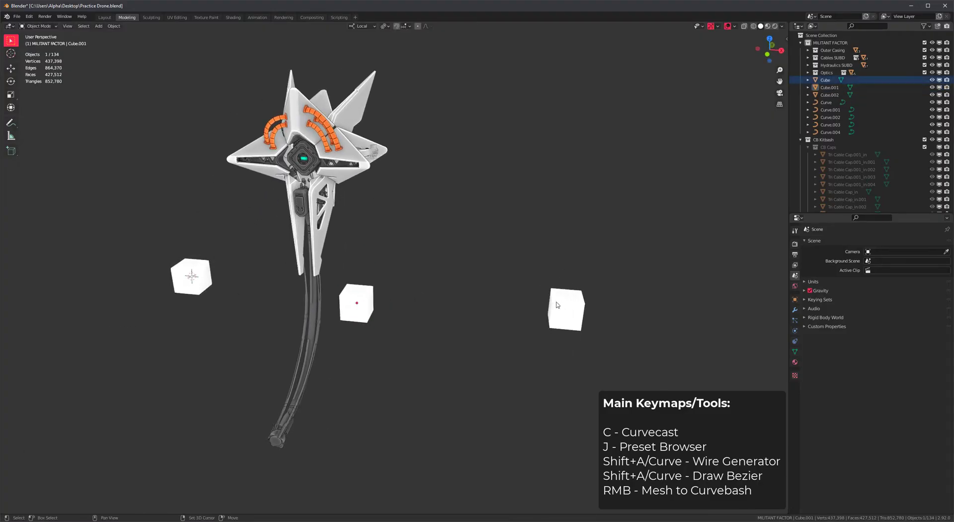
scroll(223, 311, up, 2)
key(shift+a)
key(shift+z)
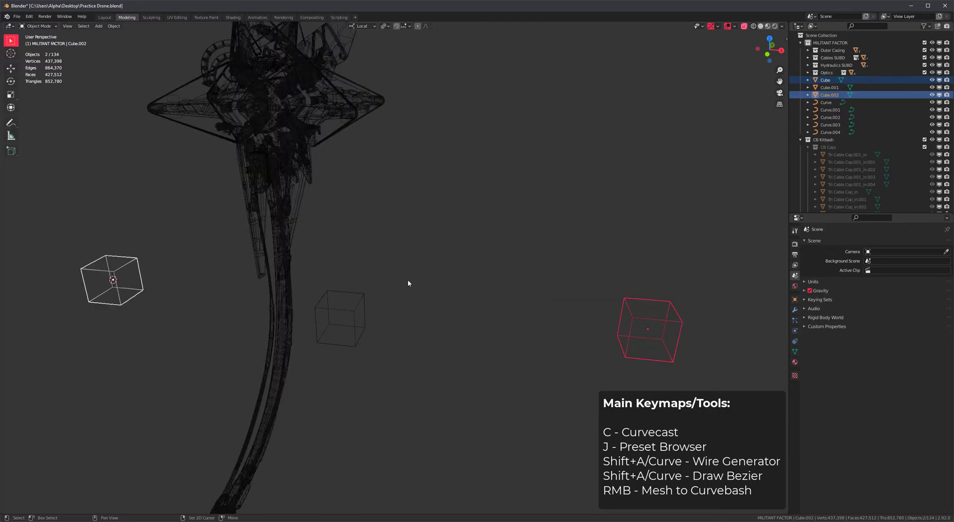
shift+click(370, 300)
key(alt+z)
middle_drag(439, 309, 443, 313)
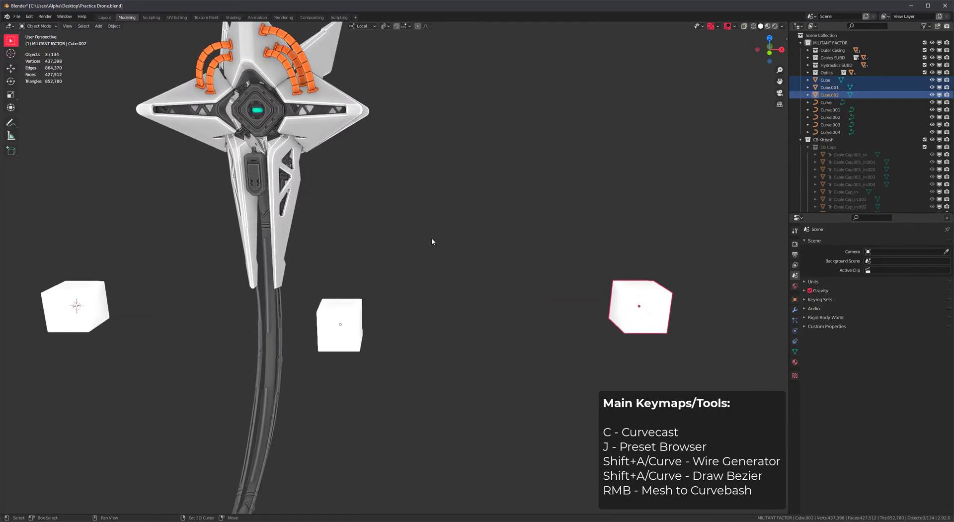
Generate random wires running through the three selected cubes with the Wire Generator.
key(shift+a)
mouse_move(432, 241)
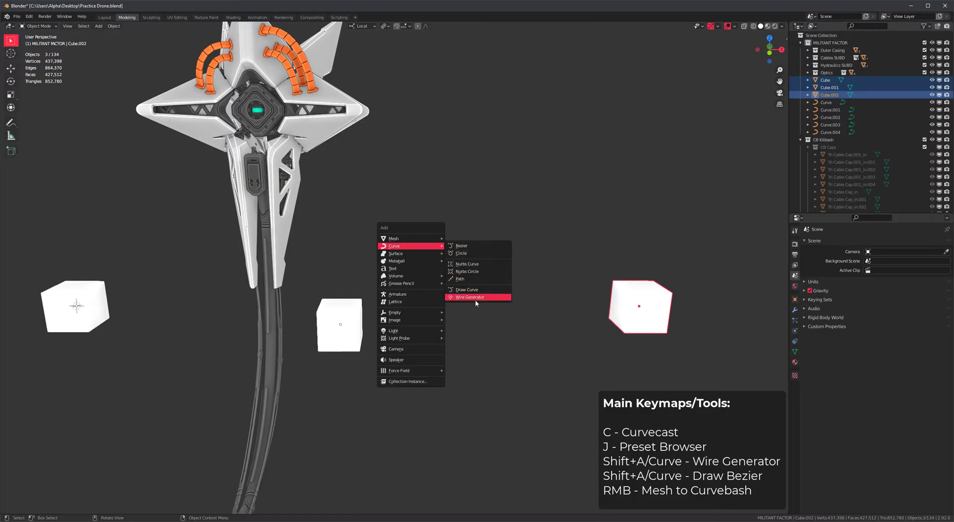
click(478, 297)
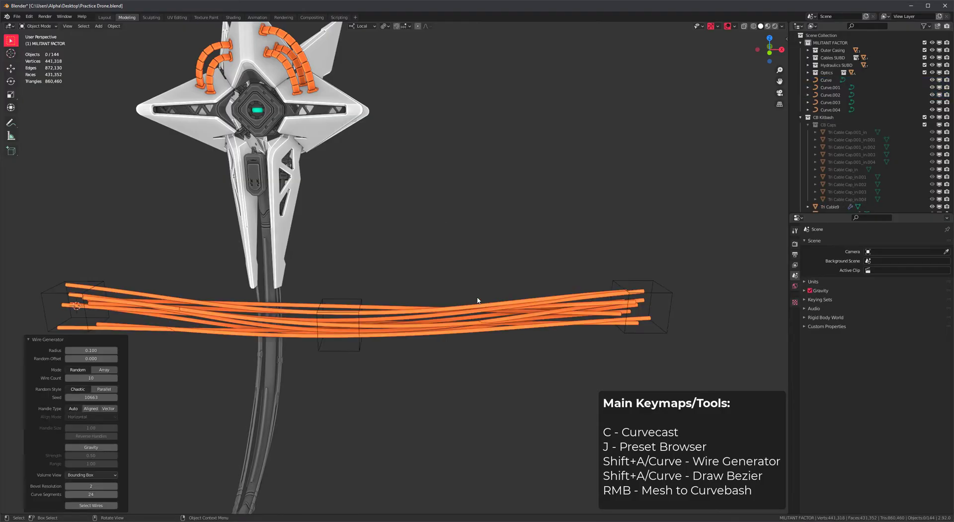
middle_drag(478, 298, 150, 257)
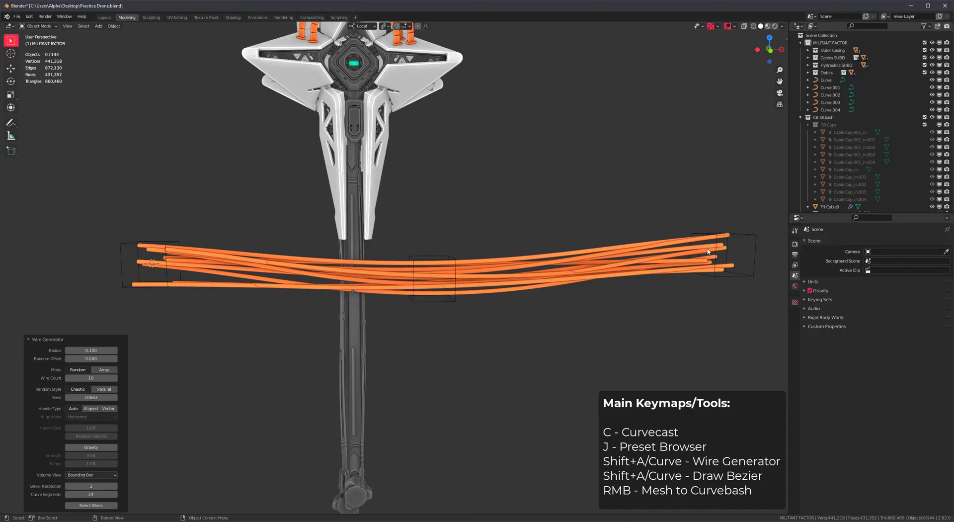
middle_drag(315, 320, 461, 333)
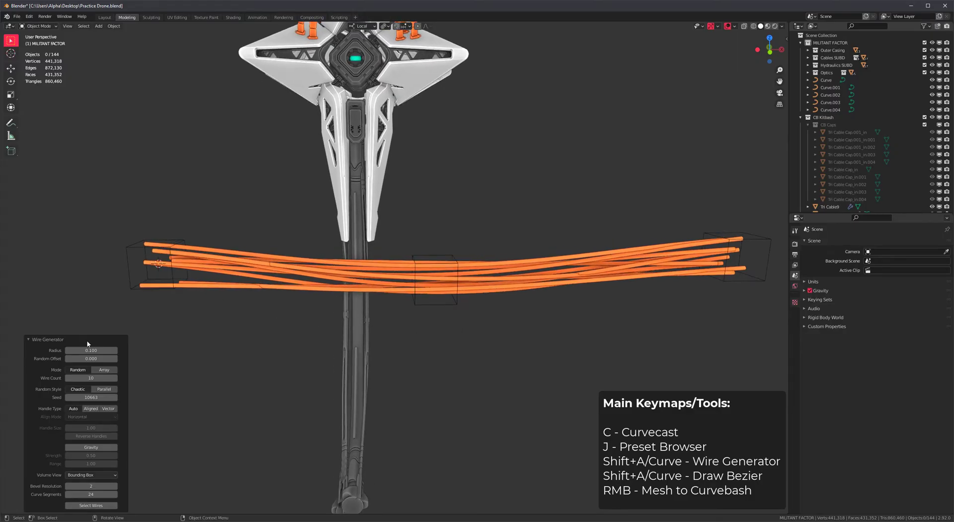
shift+middle_drag(603, 314, 574, 309)
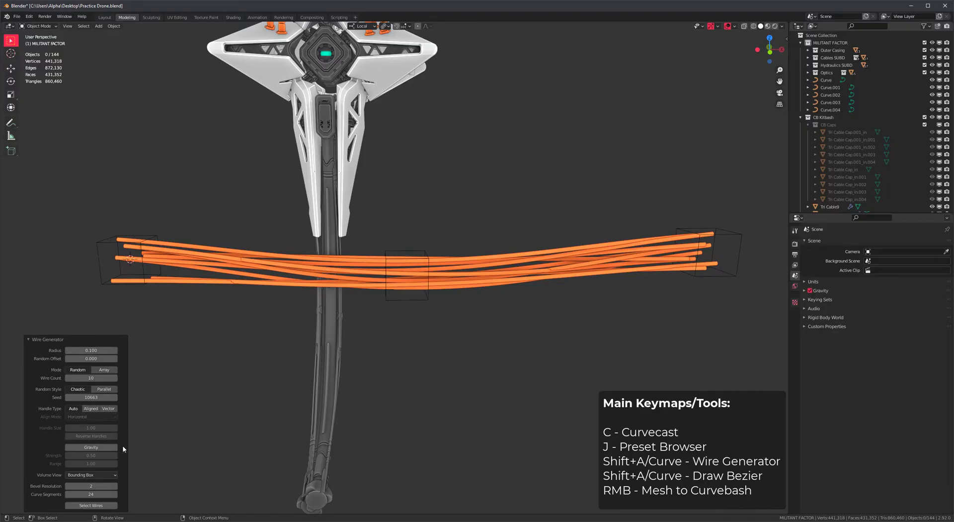
Turn on gravity for the generated wires with a range of 2.38 and set their handle type to Aligned.
click(91, 447)
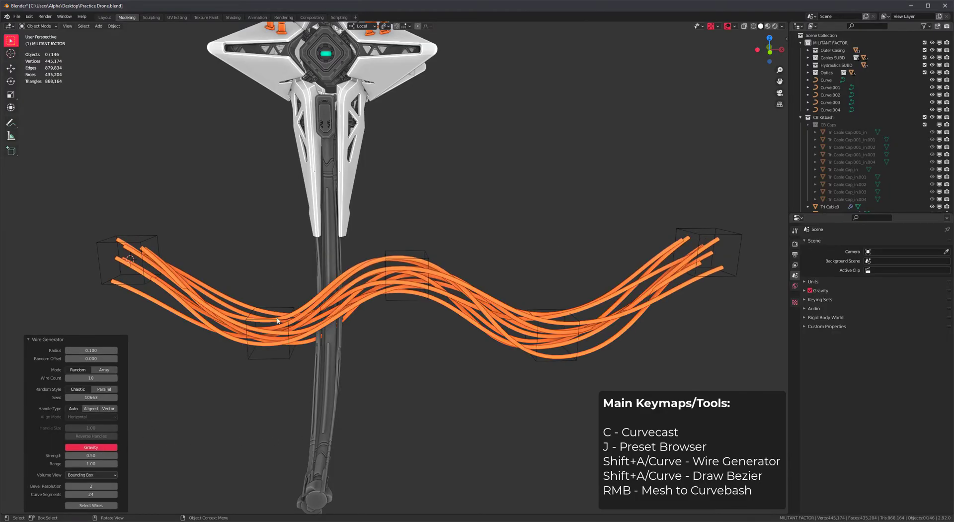
shift+middle_drag(543, 342, 536, 321)
middle_drag(536, 320, 541, 318)
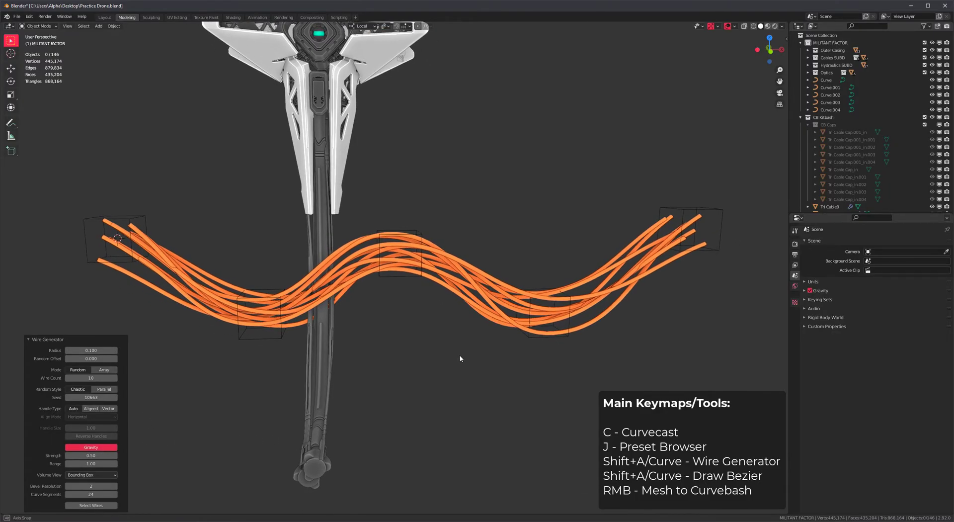
drag(91, 462, 109, 460)
middle_drag(147, 318, 173, 290)
click(93, 408)
shift+middle_drag(327, 356, 340, 358)
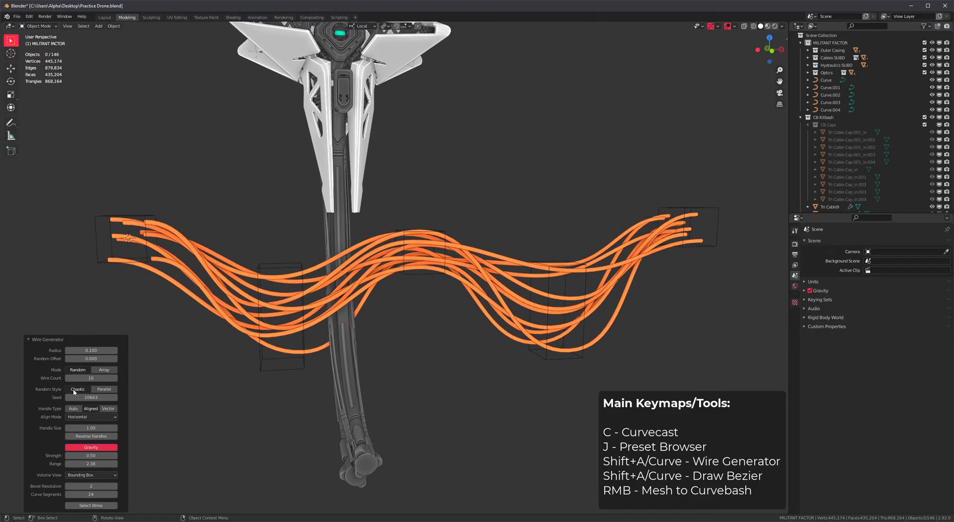
Compare the Chaotic and Parallel random styles, raise the wire count to 24 and settle on Parallel.
click(101, 389)
click(85, 390)
click(98, 390)
mouse_move(98, 378)
mouse_down()
mouse_move(111, 378)
mouse_move(96, 378)
mouse_up()
click(89, 390)
click(98, 390)
click(83, 389)
click(99, 389)
middle_drag(236, 431, 232, 430)
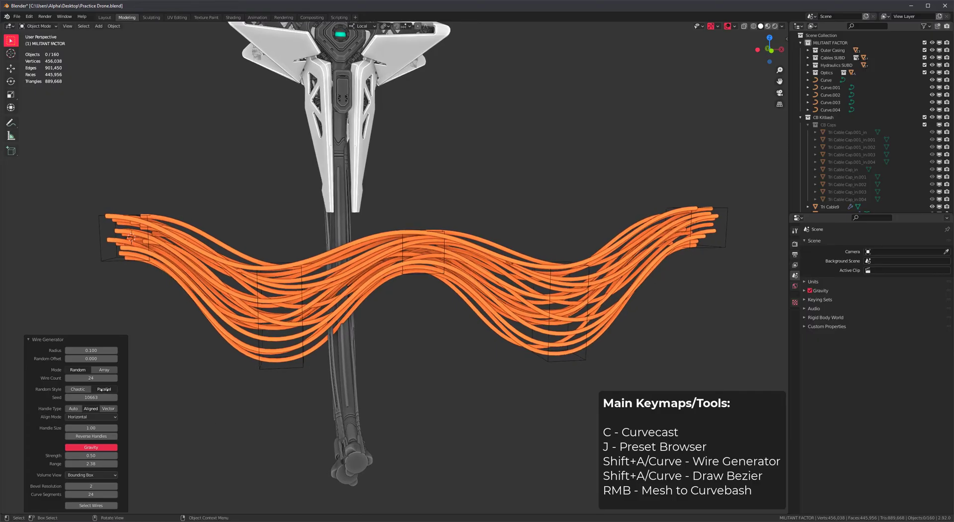
Switch the wires to Array mode on the X face axis with dimensions of 1 by 15.
click(105, 370)
middle_drag(239, 373, 208, 393)
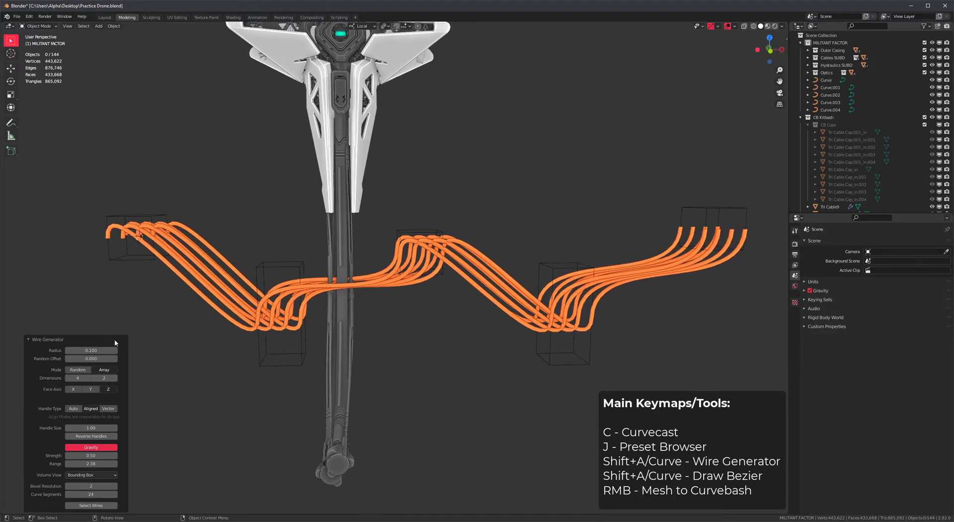
click(70, 390)
middle_drag(195, 419, 173, 416)
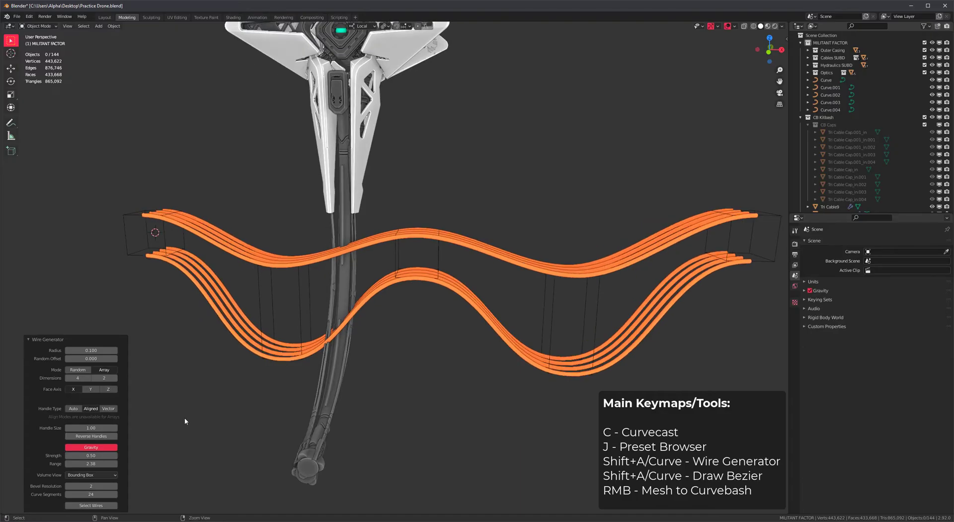
middle_drag(129, 378, 132, 381)
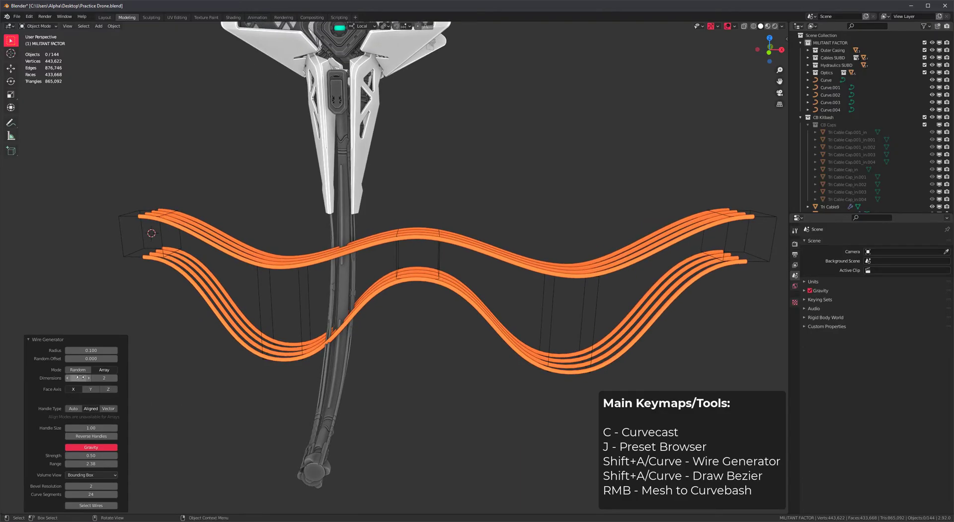
drag(80, 377, 301, 365)
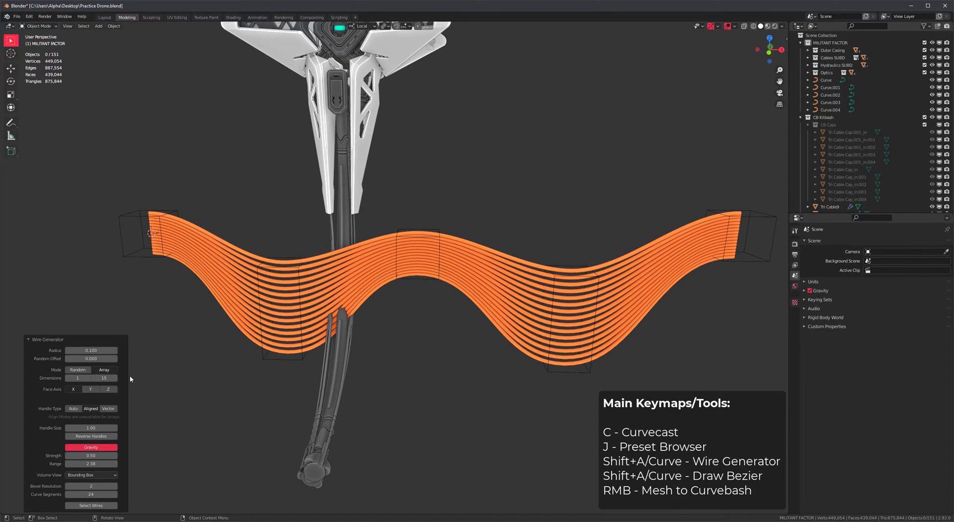
middle_drag(146, 378, 403, 371)
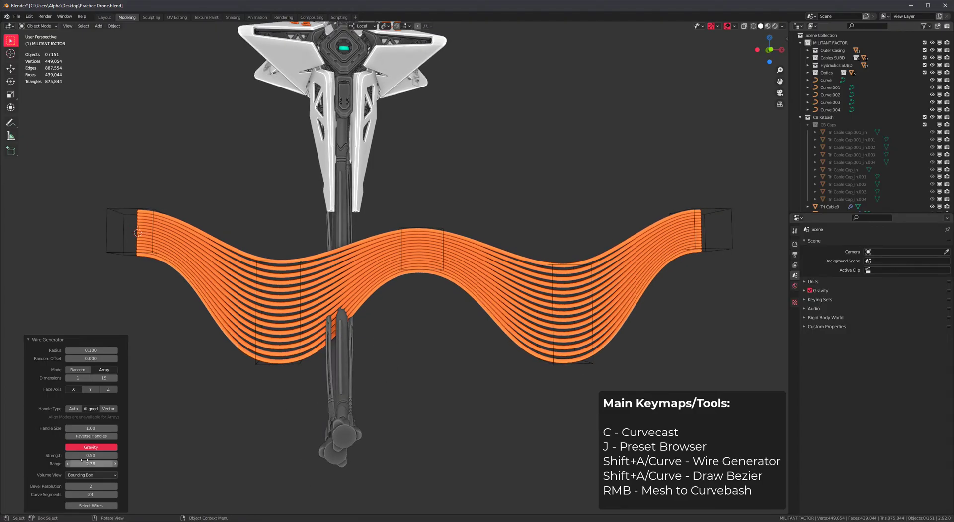
middle_drag(151, 398, 418, 279)
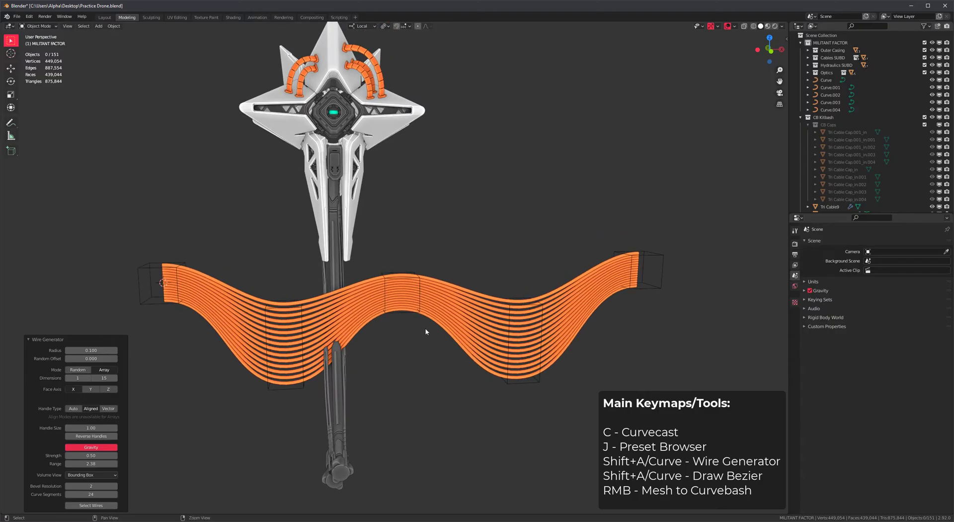
Delete the generated wires together with all of their volume cubes.
middle_drag(426, 332, 479, 360)
drag(611, 187, 426, 324)
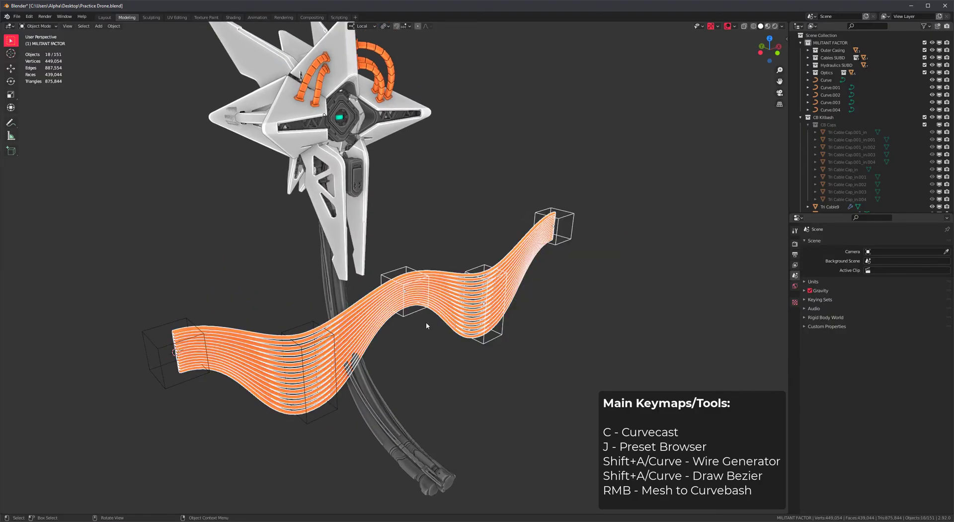
middle_drag(427, 324, 397, 321)
key(Delete)
drag(292, 362, 265, 331)
key(Delete)
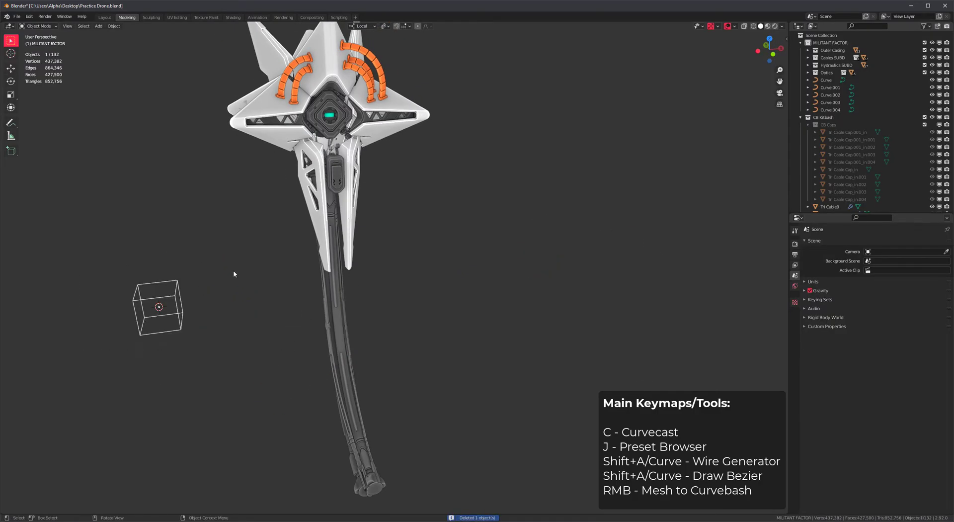
key(Delete)
Select the comb and round cap meshes beside the drone and examine their shape up close.
middle_drag(263, 257, 413, 287)
scroll(413, 288, up, 8)
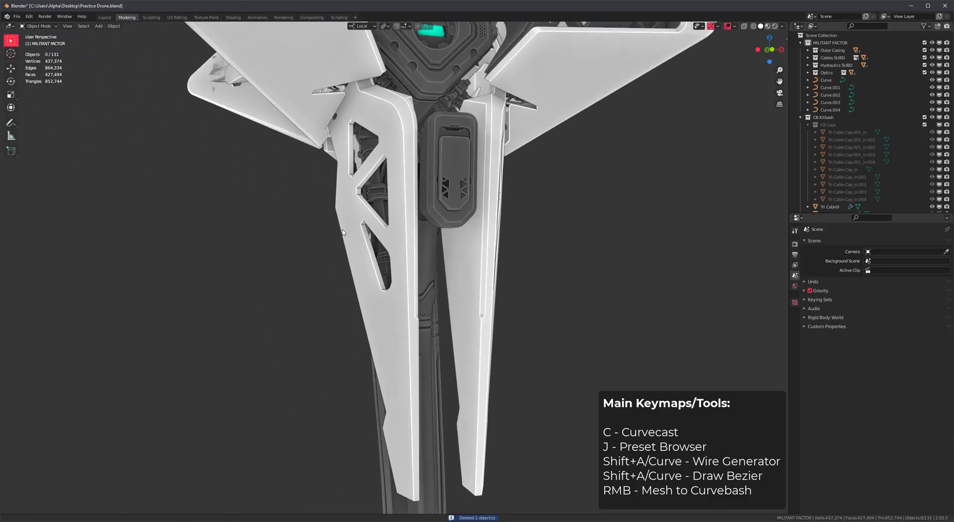
scroll(343, 251, down, 5)
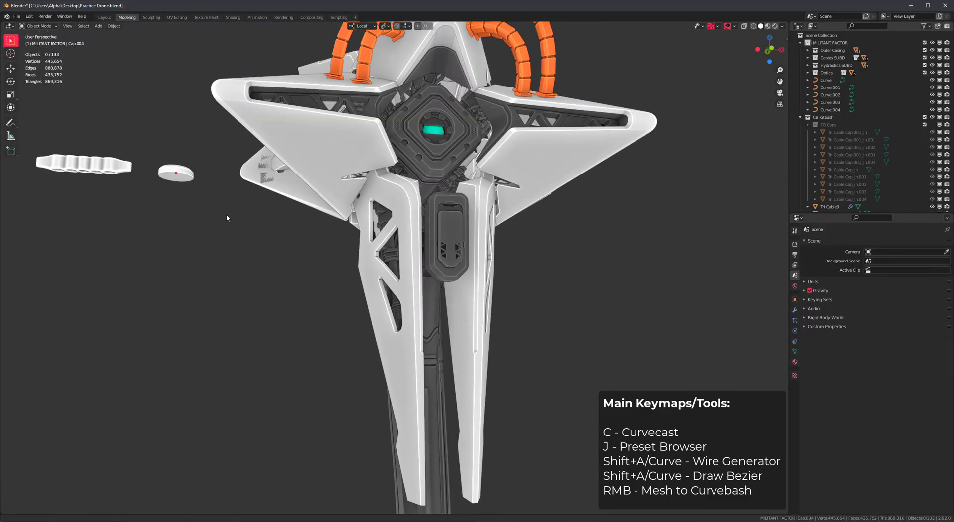
middle_drag(227, 216, 239, 297)
shift+middle_drag(240, 297, 275, 257)
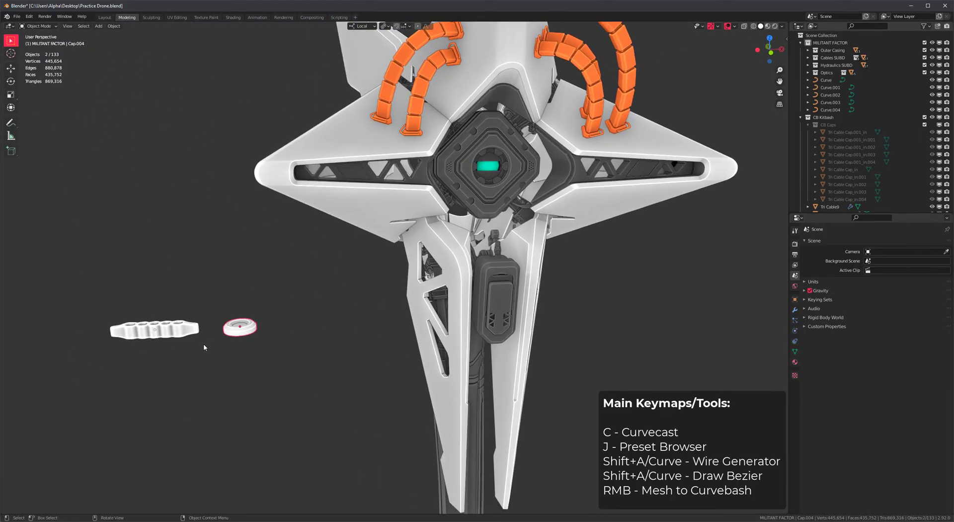
key(KP_Decimal)
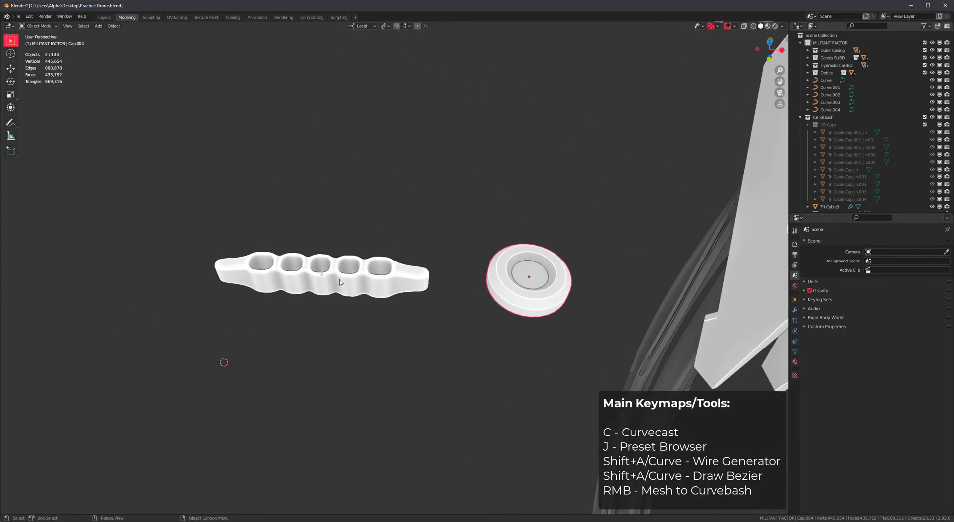
middle_drag(553, 367, 541, 313)
scroll(522, 281, down, 4)
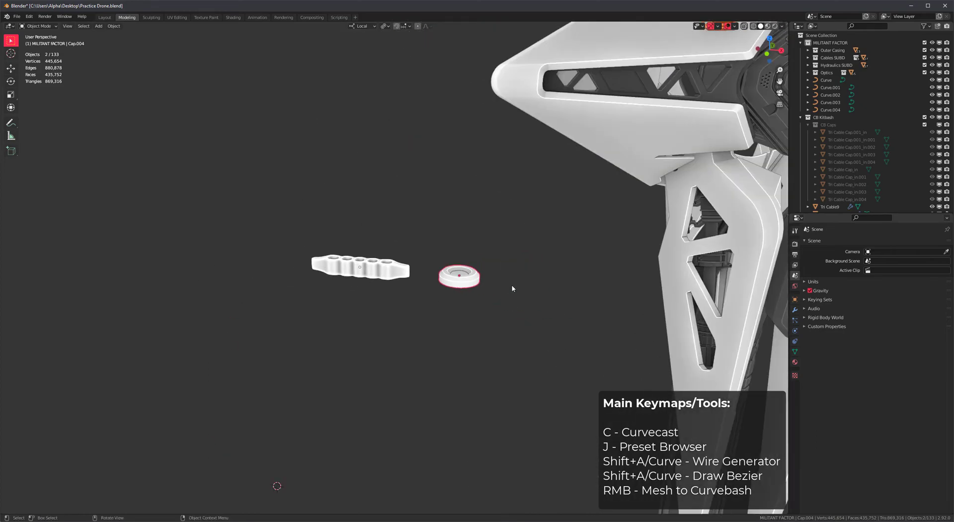
shift+middle_drag(503, 277, 379, 254)
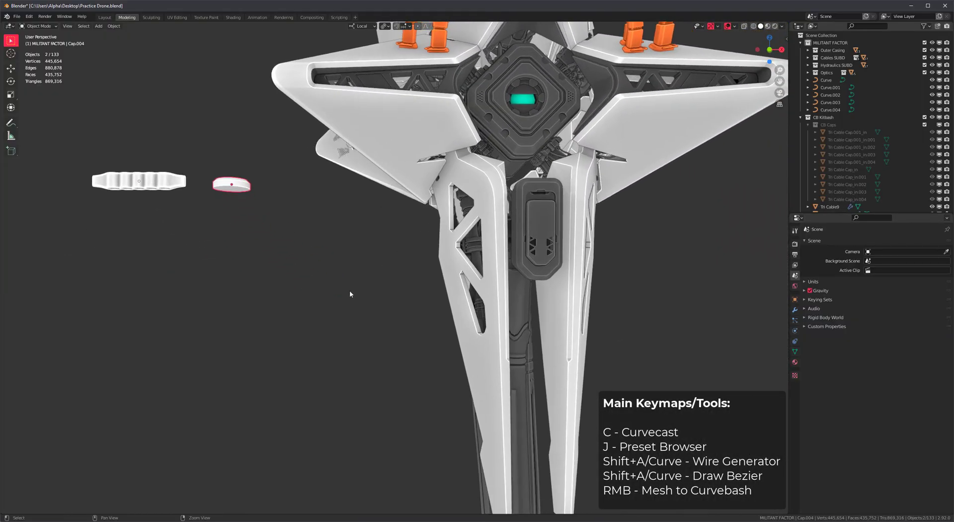
Cast a cable from the drone's lower wing panel to the outer side of its adjacent leg.
alt+drag(351, 291, 353, 290)
key(c)
click(389, 150)
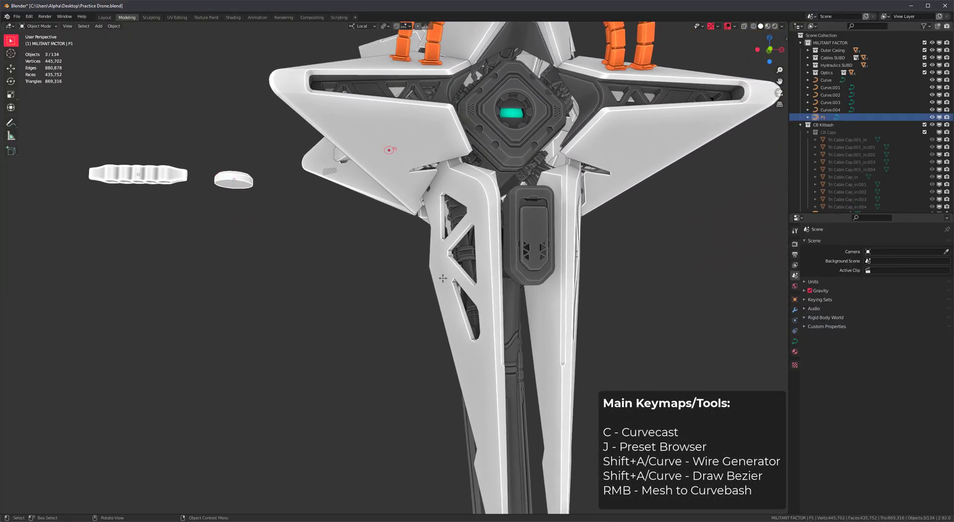
click(458, 336)
middle_drag(369, 259, 364, 324)
Browse the cable presets for the newly cast cable to the Flat Split profile.
key(j)
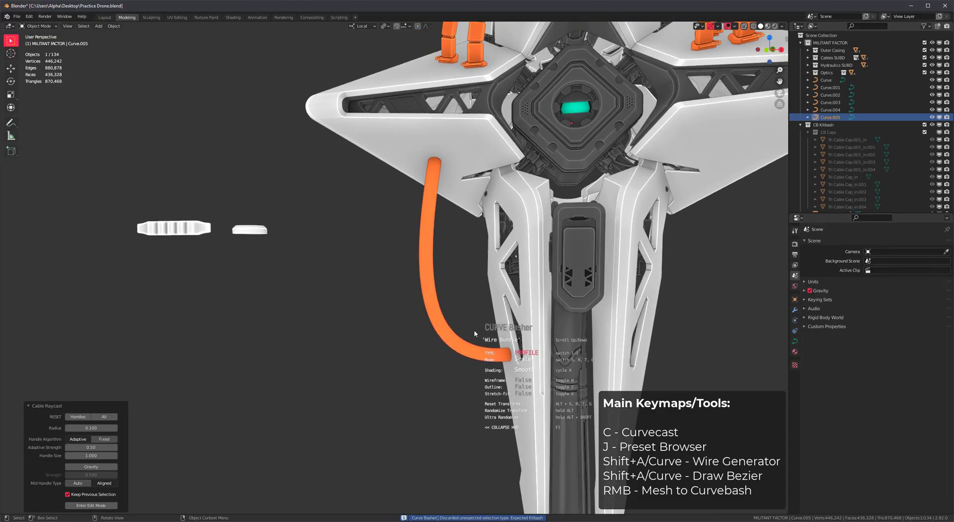
scroll(557, 337, down, 3)
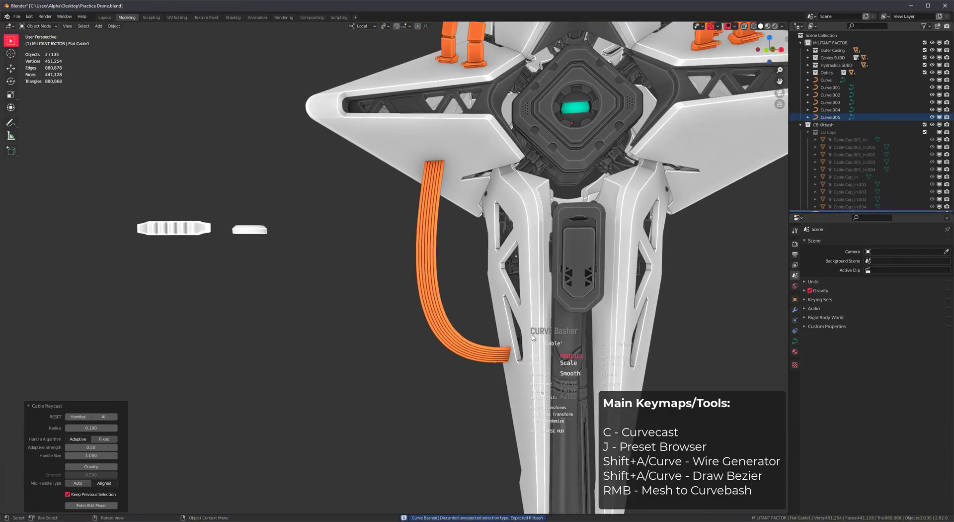
scroll(556, 338, down, 3)
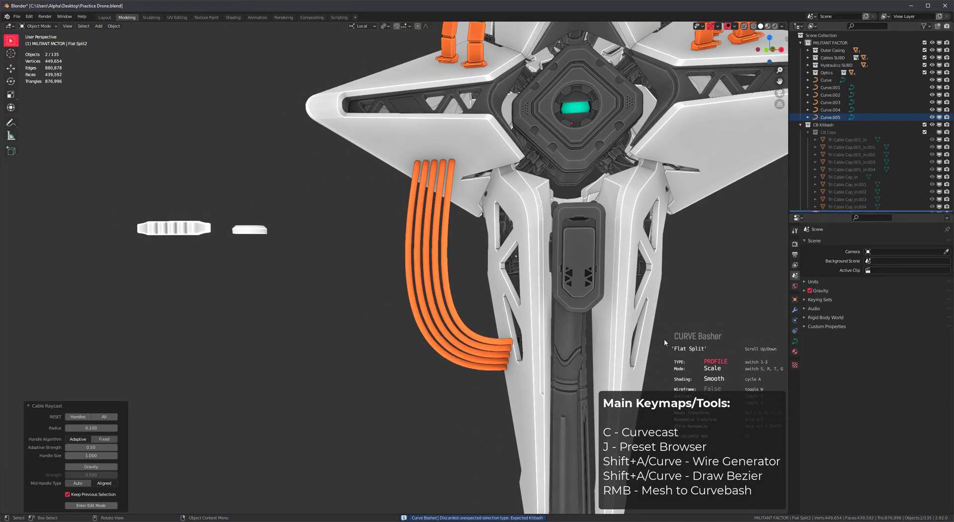
Twist and rotate the Flat Split profile slightly around its curve, apply the preset and deselect everything.
key(t)
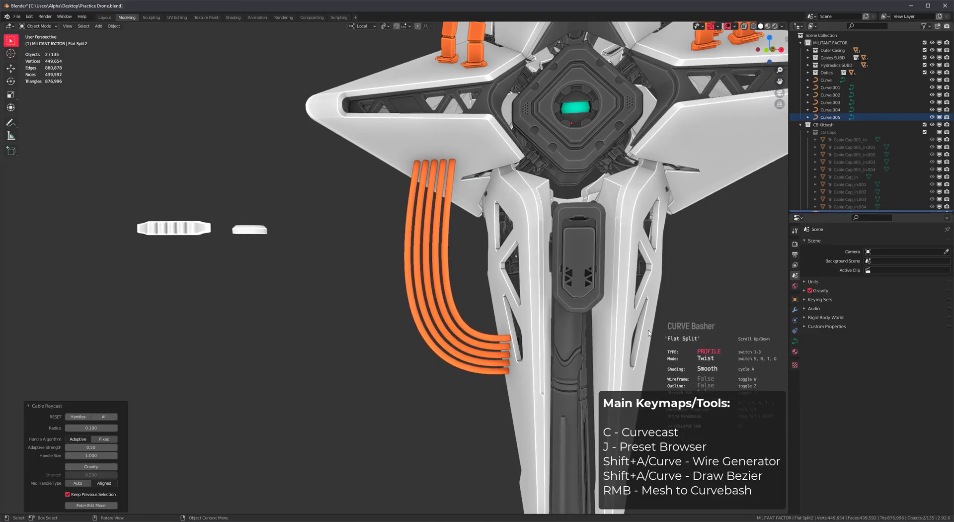
key(s)
key(r)
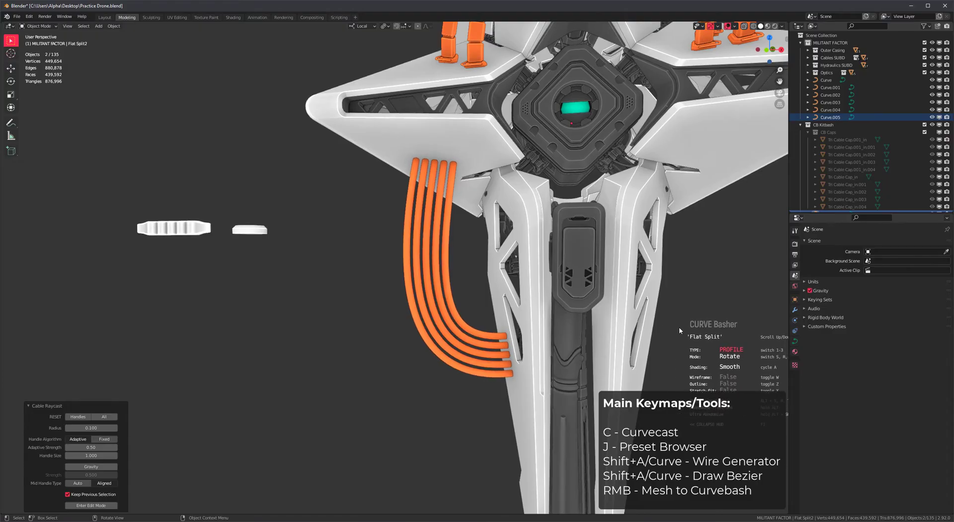
click(679, 330)
click(336, 363)
Attach the comb mesh to the Flat Split cable with Mesh to Curvebash, setting scale 1.28 and rotation -10.
middle_drag(395, 338, 396, 367)
click(190, 227)
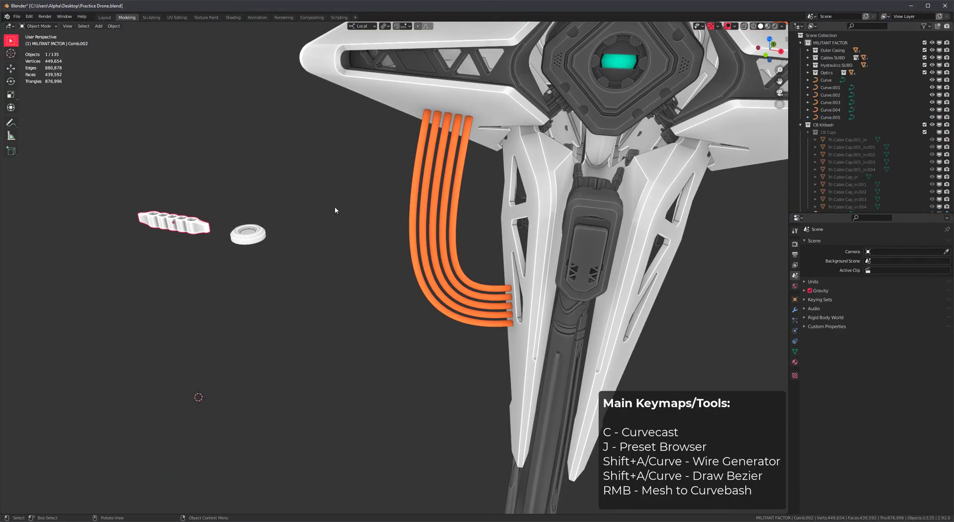
shift+click(462, 174)
shift+click(174, 226)
middle_drag(417, 242, 347, 246)
right_click(335, 220)
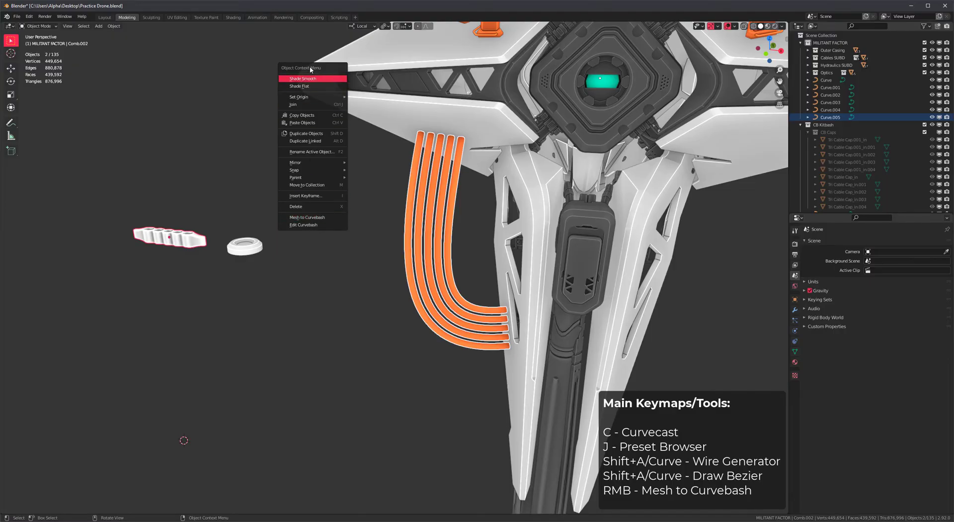
click(312, 219)
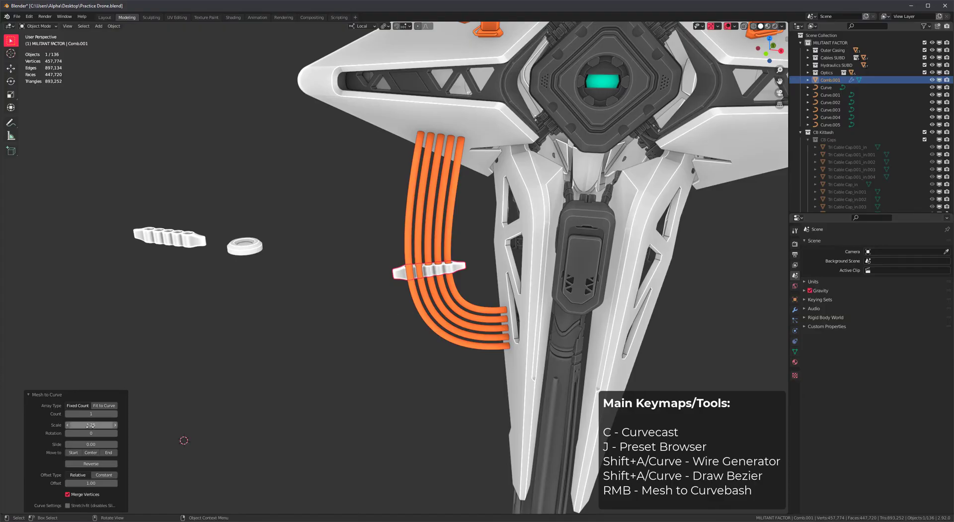
mouse_move(90, 425)
mouse_down()
mouse_move(78, 433)
mouse_move(88, 425)
mouse_move(79, 424)
mouse_up()
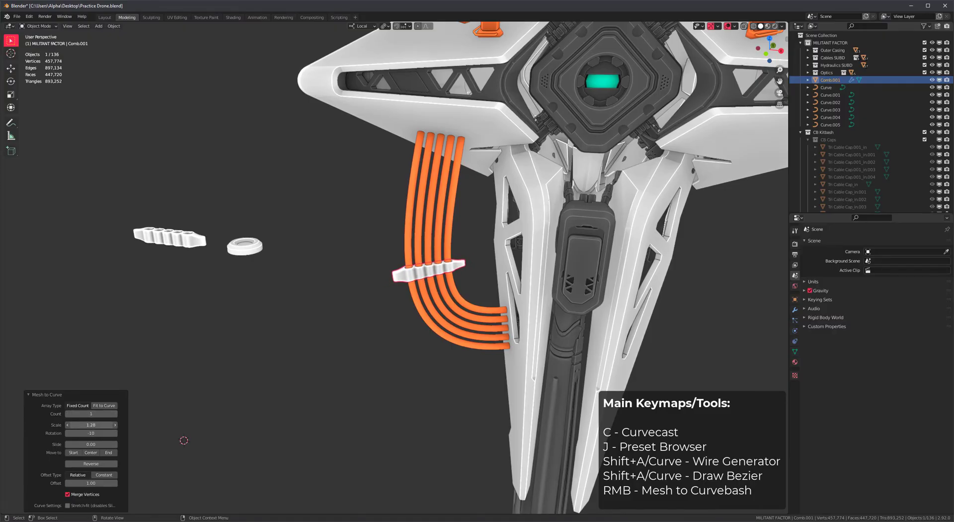
Try fitting the comb array to the whole curve with an offset of 2.83, and return to Fixed Count.
click(104, 407)
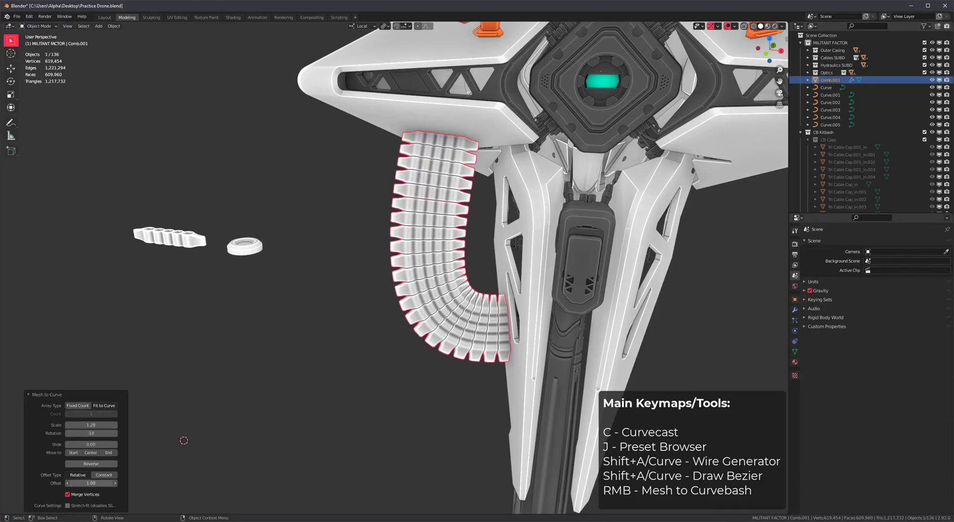
drag(85, 483, 123, 483)
click(79, 405)
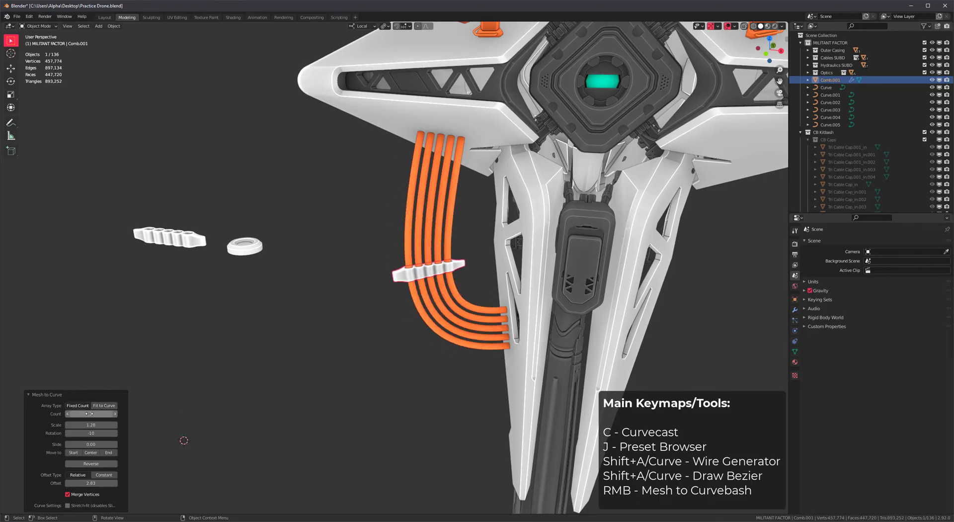
Set the comb count to 2 and increase the offset to space the two combs apart along the cable.
drag(90, 413, 96, 413)
drag(91, 483, 149, 483)
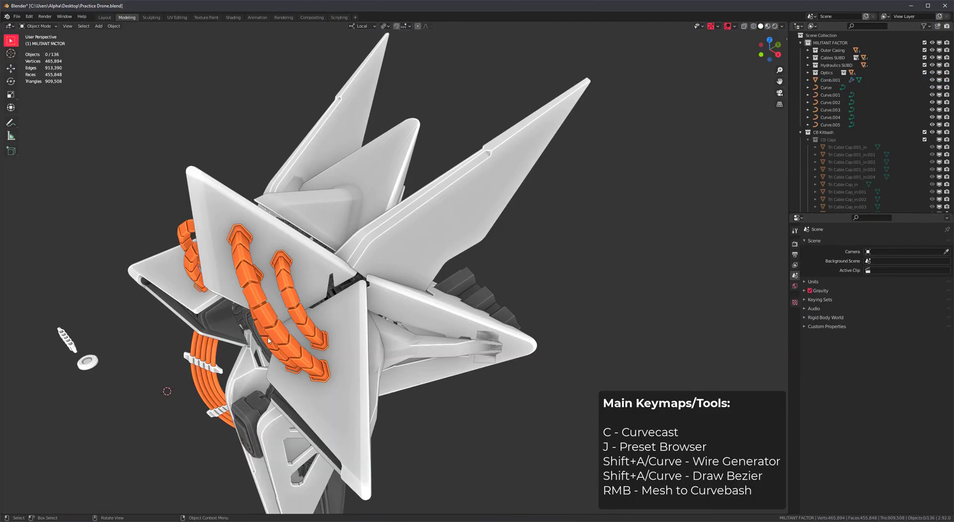
Cast four curved cables from the drone's front wing panel to the large swept-back fin beside it.
shift+middle_drag(397, 332, 430, 291)
key(c)
key(c)
key(c)
key(c)
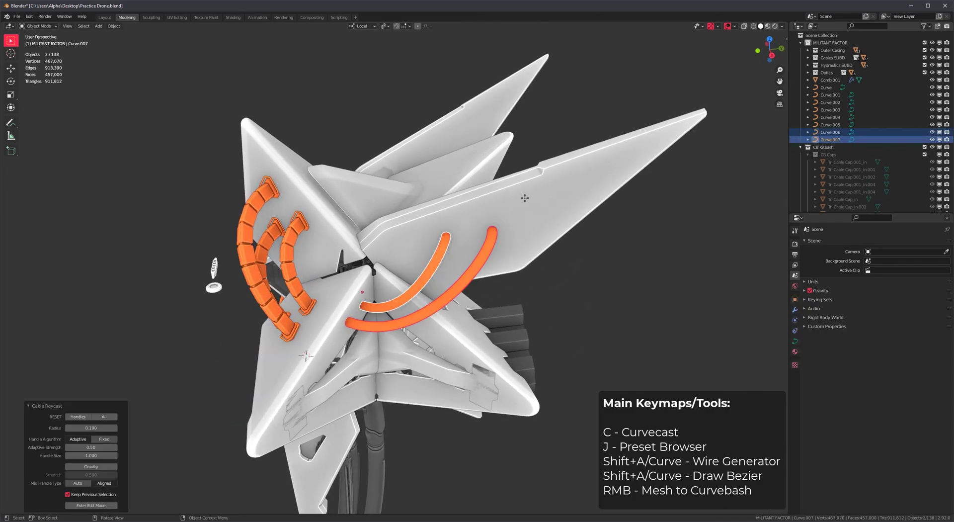
key(c)
key(c)
middle_drag(334, 340, 326, 343)
key(c)
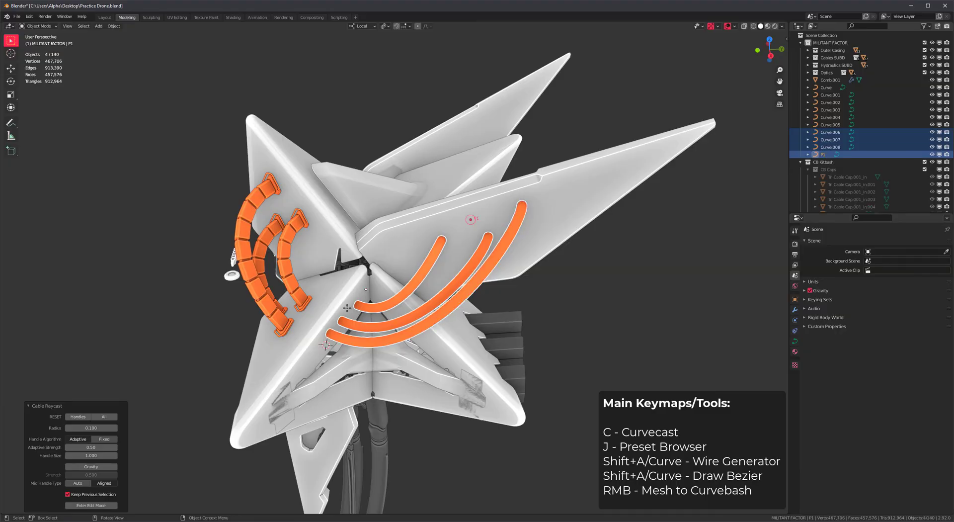
key(c)
Attach the round cap mesh to both ends of the four new cables with Mesh to Curvebash, at scale 0.87 and reversed.
middle_drag(346, 311, 398, 309)
shift+middle_drag(279, 318, 407, 295)
shift+click(310, 276)
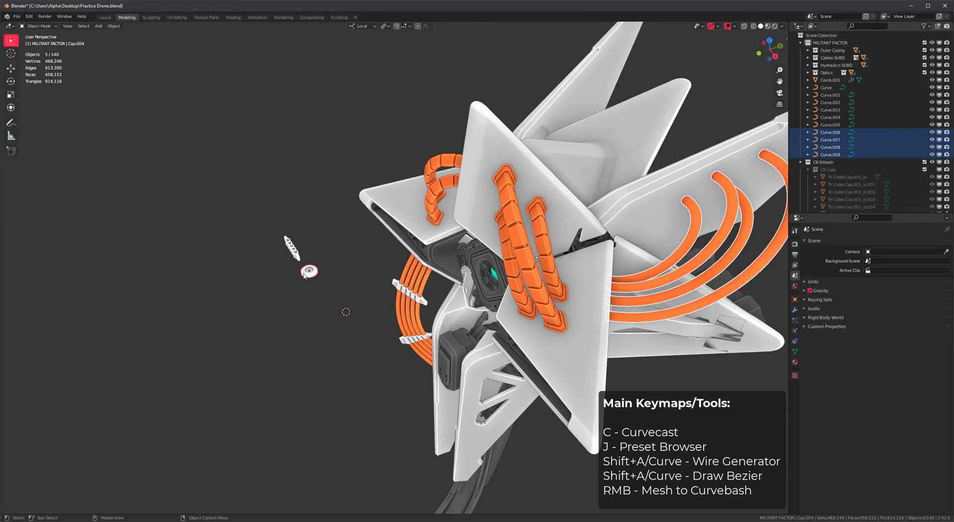
middle_drag(306, 276, 593, 216)
right_click(595, 215)
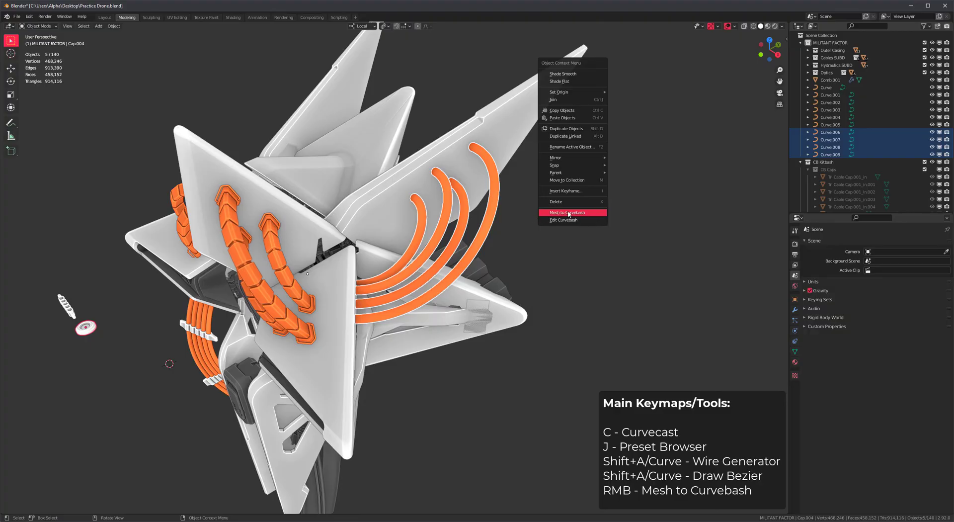
key(shift)
click(573, 213)
middle_drag(447, 249, 412, 313)
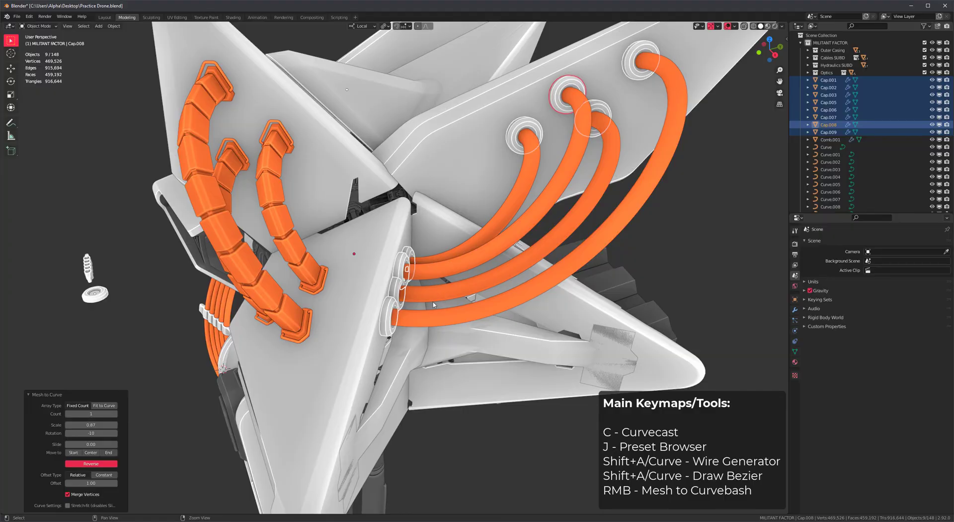
Set the scale of the round caps on the cable ends to 0.89.
scroll(428, 228, up, 4)
scroll(432, 291, down, 2)
middle_drag(432, 291, 631, 274)
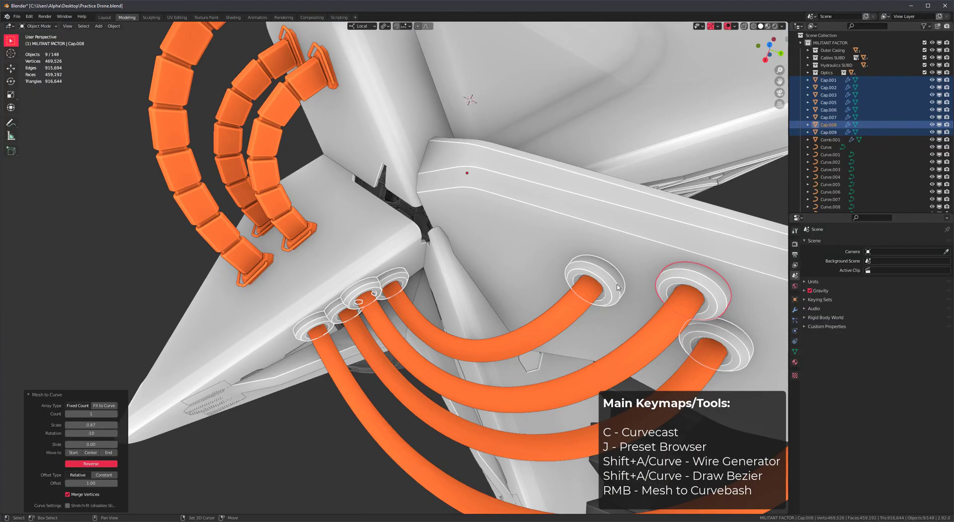
middle_drag(565, 328, 577, 316)
key(F9)
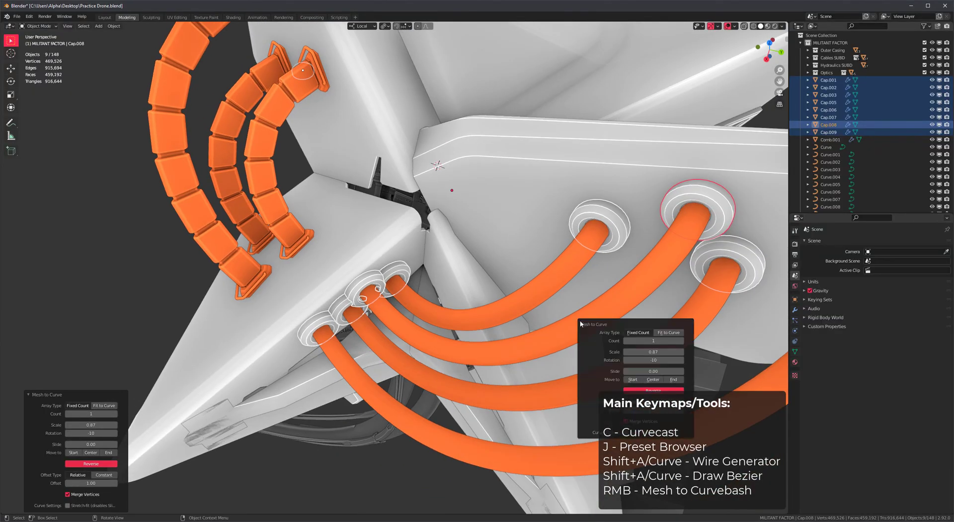
mouse_move(671, 353)
mouse_down()
mouse_move(685, 353)
mouse_move(675, 353)
mouse_up()
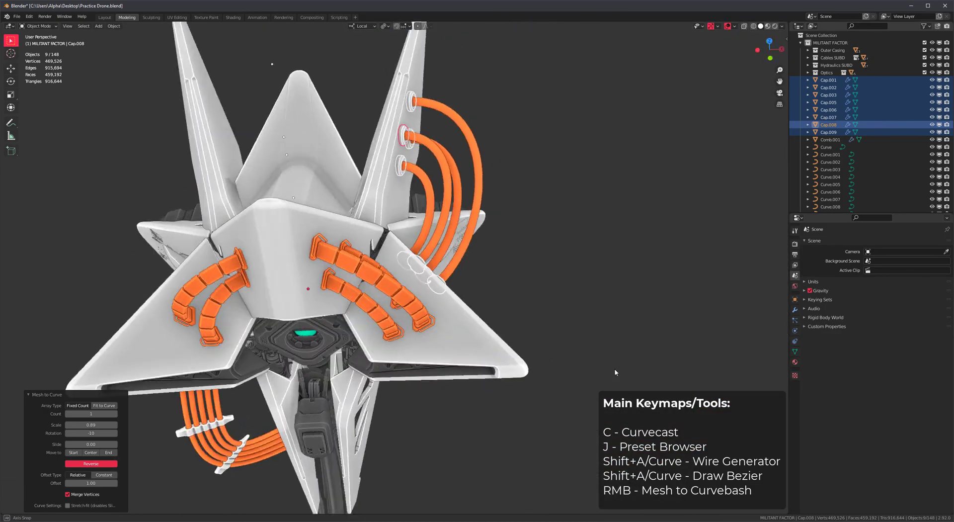